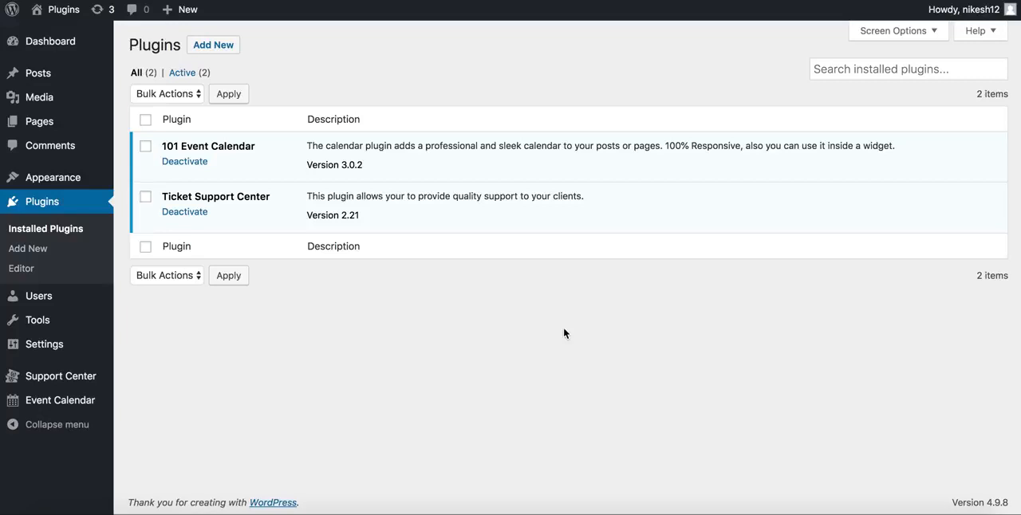
Open the upload form for installing a plugin in .zip format, and return to the installed plugins list
left_click(222, 50)
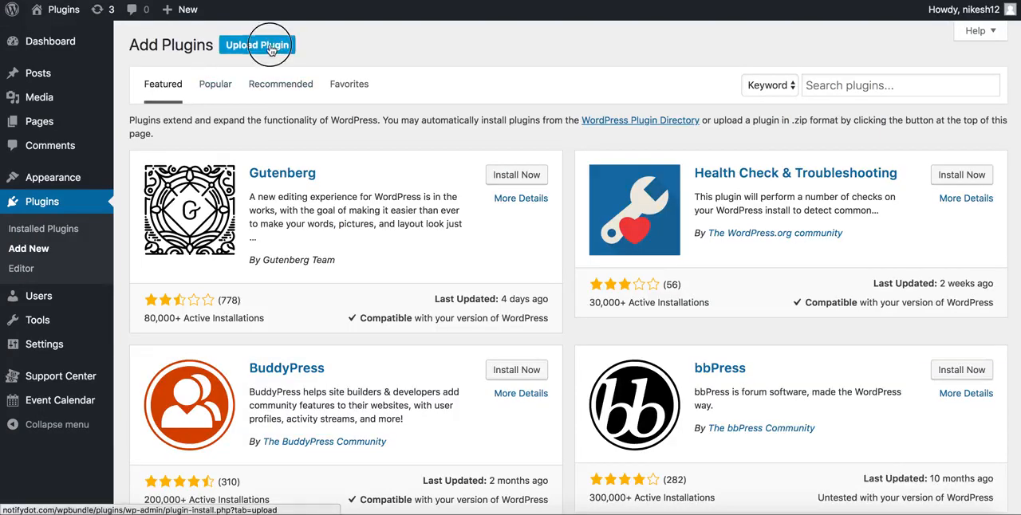
left_click(271, 48)
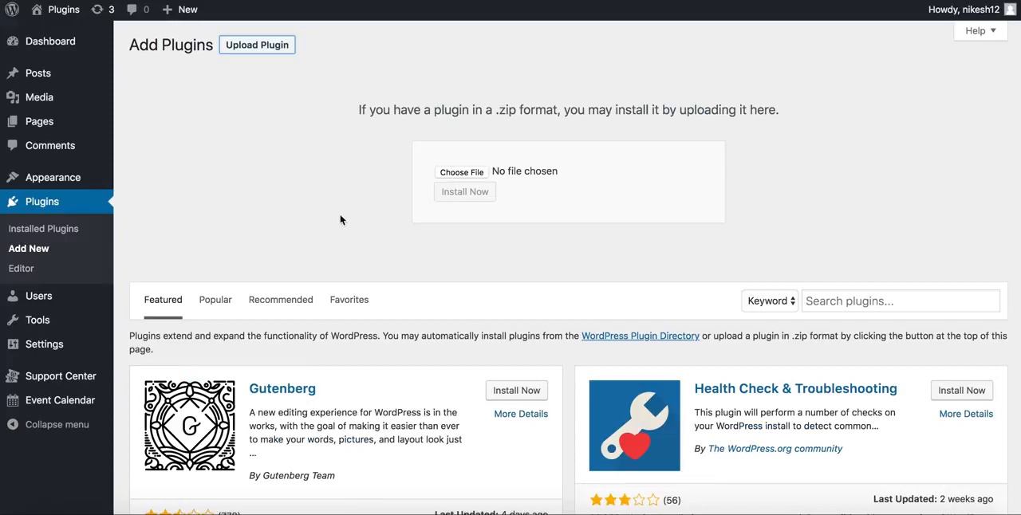
left_click(43, 234)
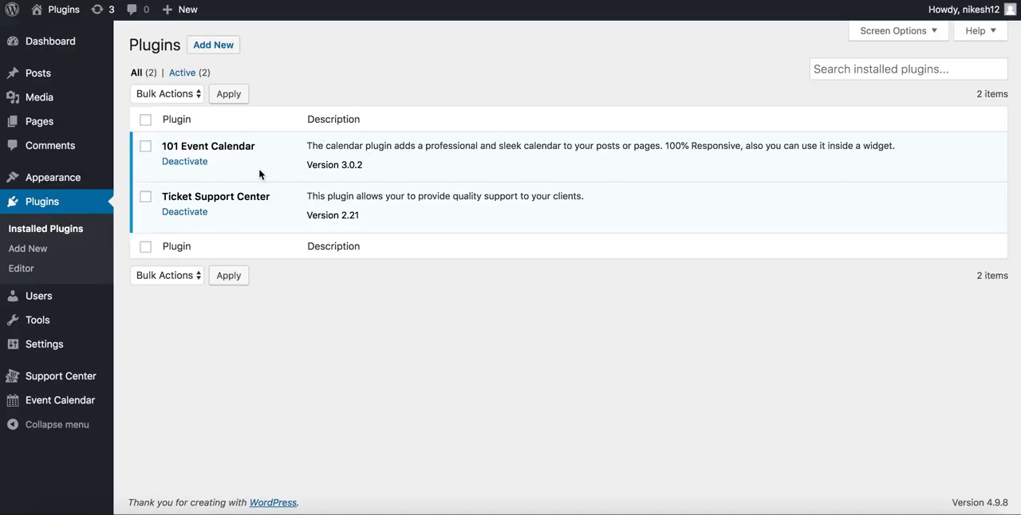
Go to the Event Calendar plugin's list of events and start adding a new event
mouse_move(52, 407)
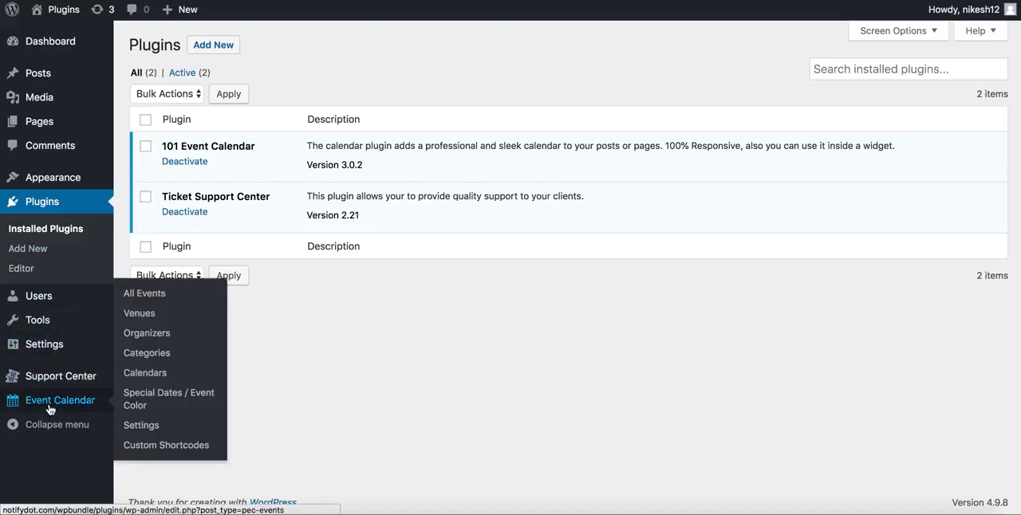
left_click(50, 409)
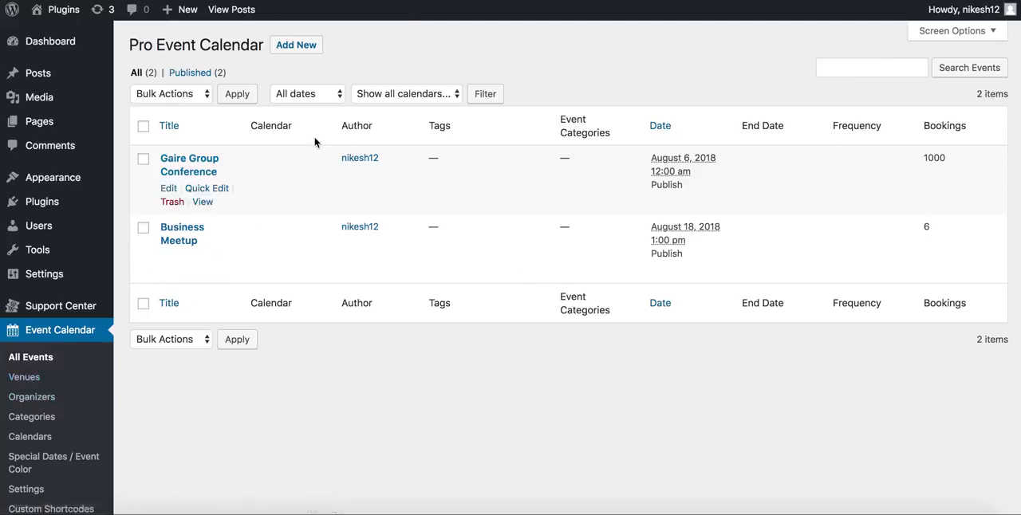
left_click(293, 44)
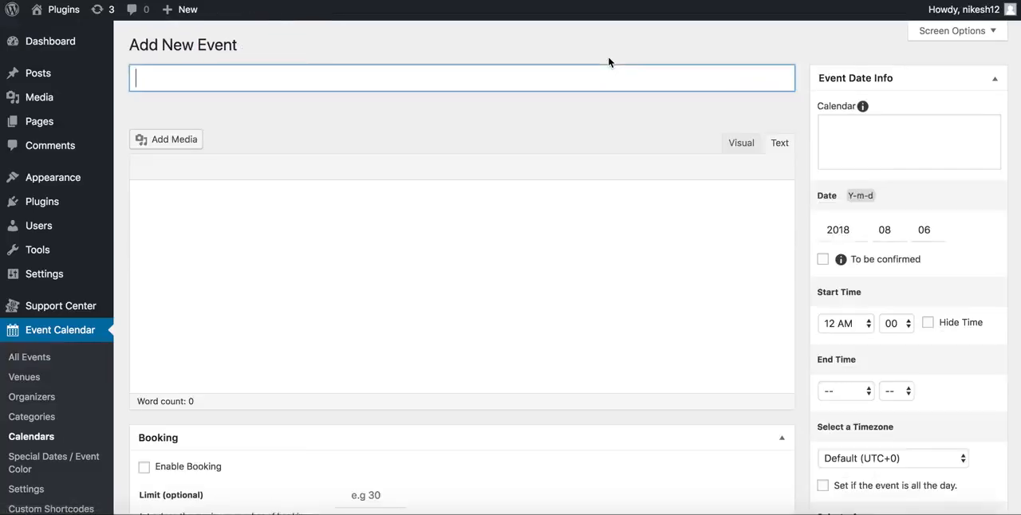
Examine the new event form's layout, its date, time and timezone settings, and the available frequency options
scroll(362, 400, "down", 15)
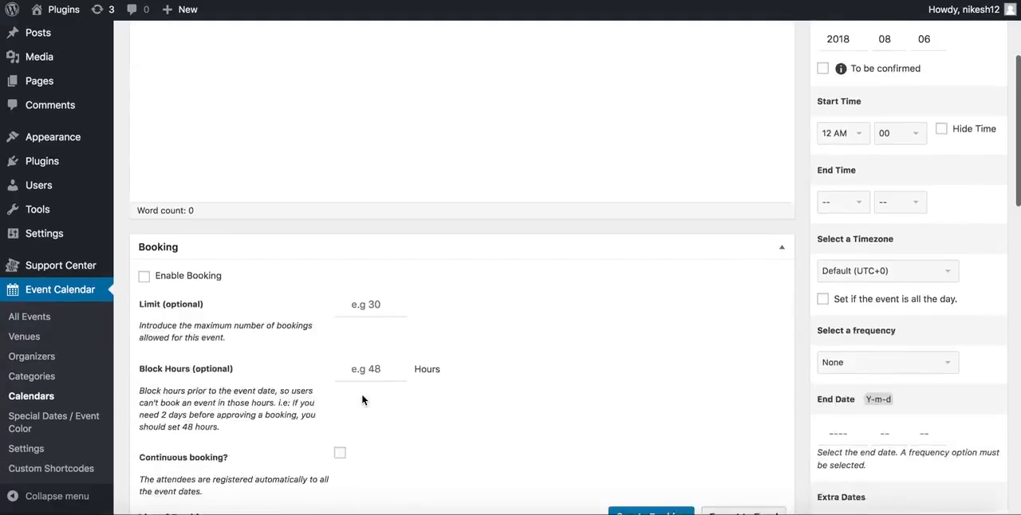
scroll(391, 366, "up", 15)
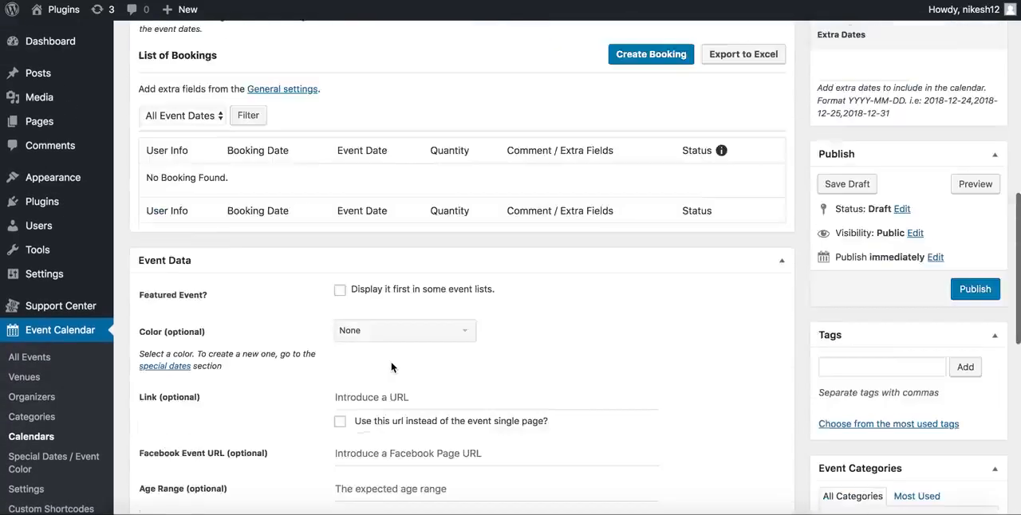
scroll(391, 261, "down", 2)
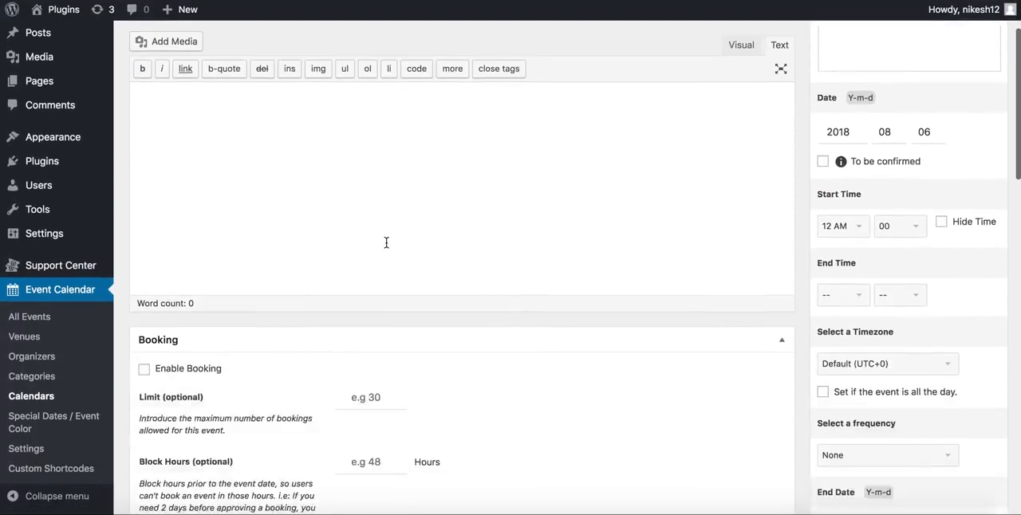
scroll(385, 242, "up", 2)
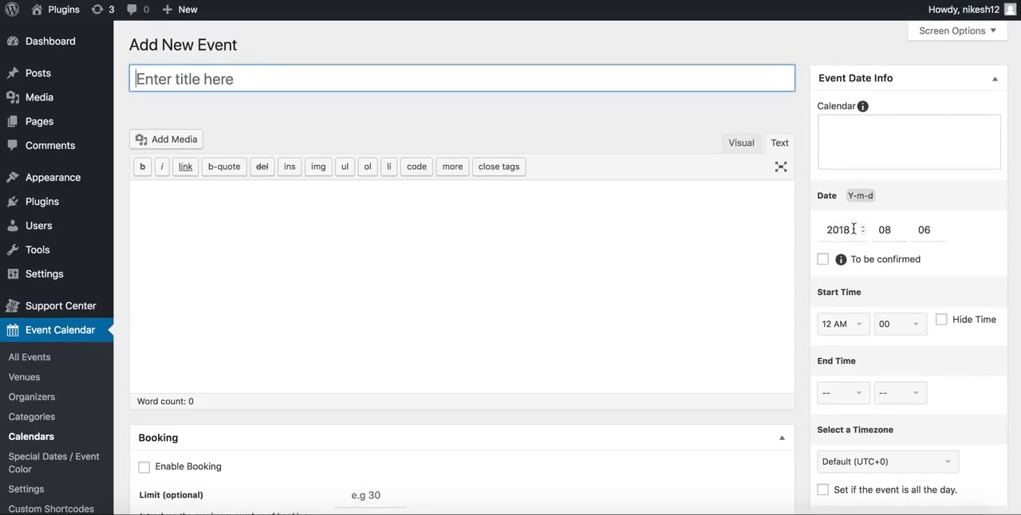
scroll(837, 335, "down", 2)
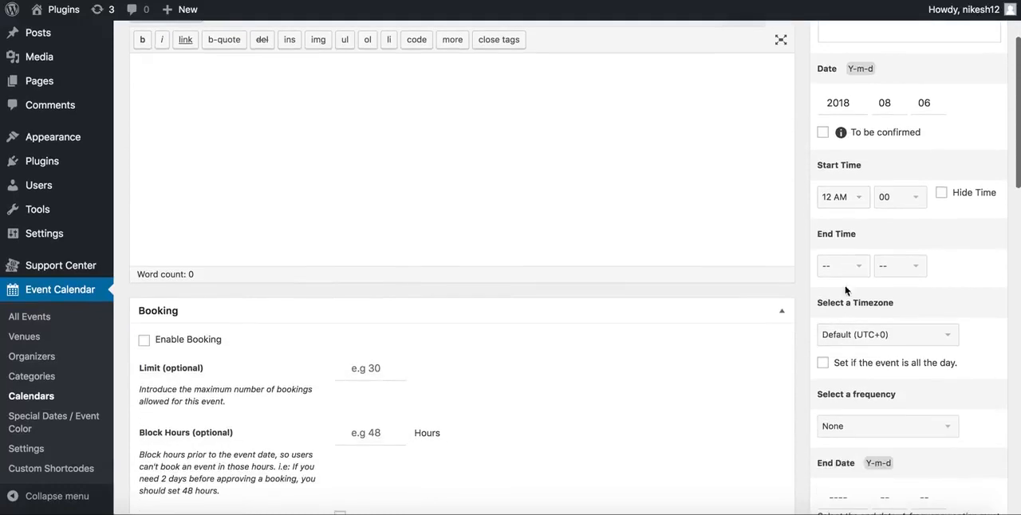
scroll(849, 274, "down", 2)
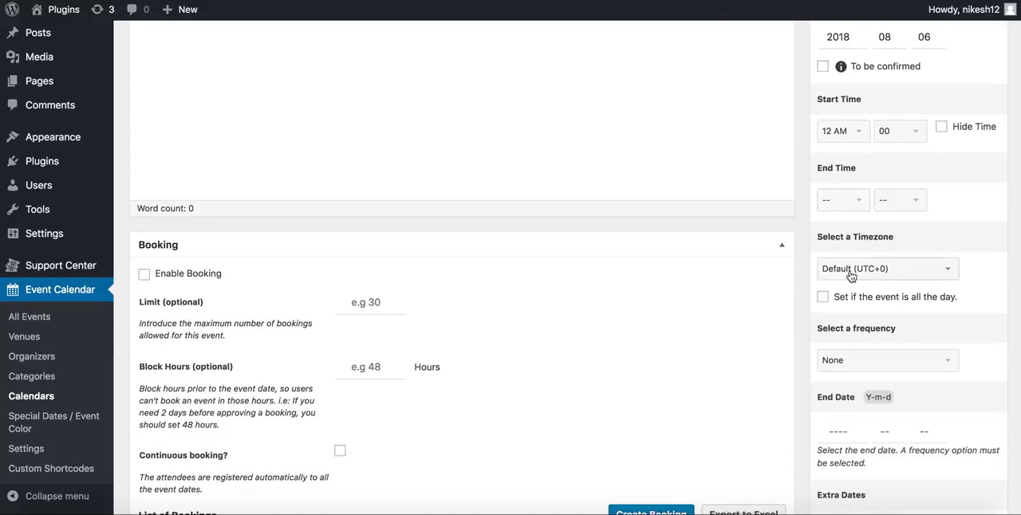
scroll(852, 279, "down", 1)
left_click(855, 287)
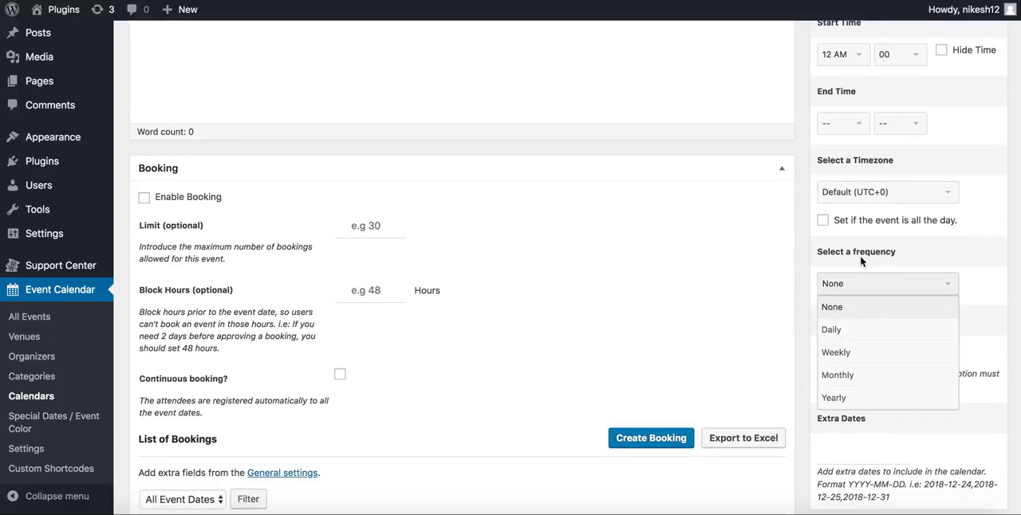
left_click(860, 255)
left_click(846, 285)
left_click(931, 258)
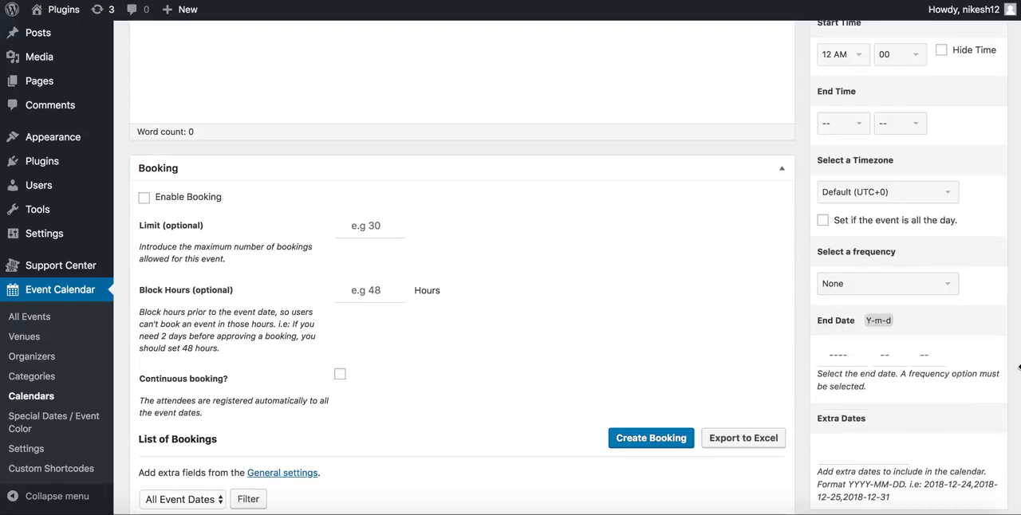
Review the extra dates and booking settings of the new event, including the booking limit, block hours and list of bookings
scroll(802, 311, "down", 3)
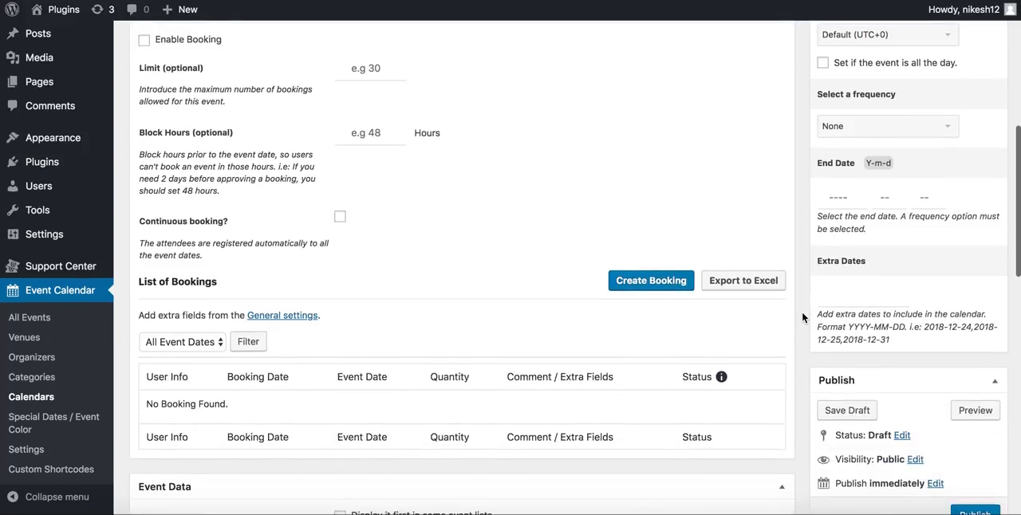
scroll(802, 311, "down", 1)
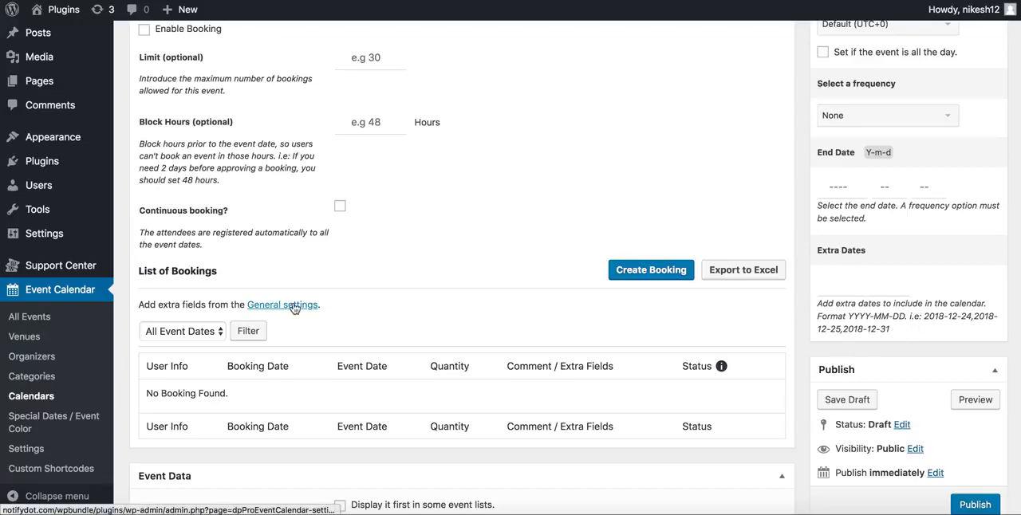
scroll(293, 308, "up", 10)
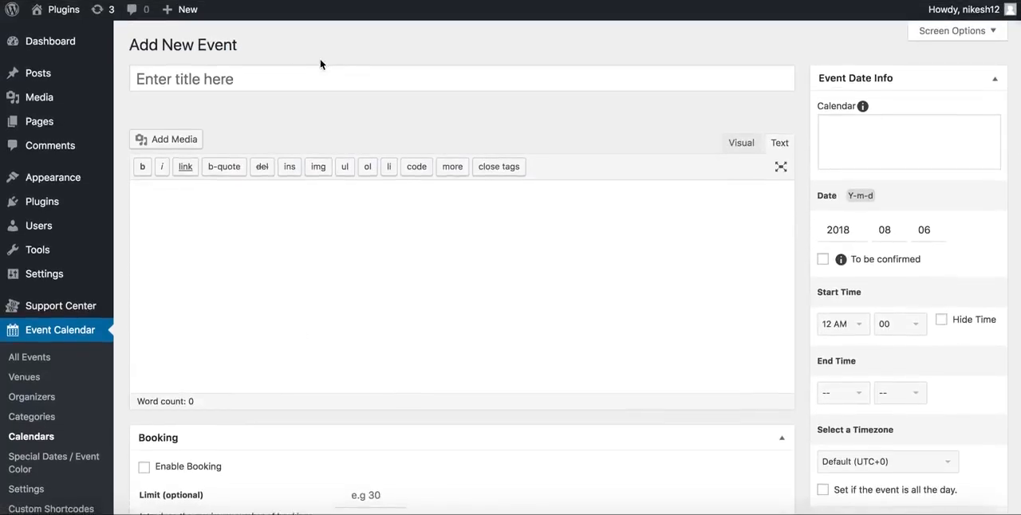
scroll(294, 300, "down", 5)
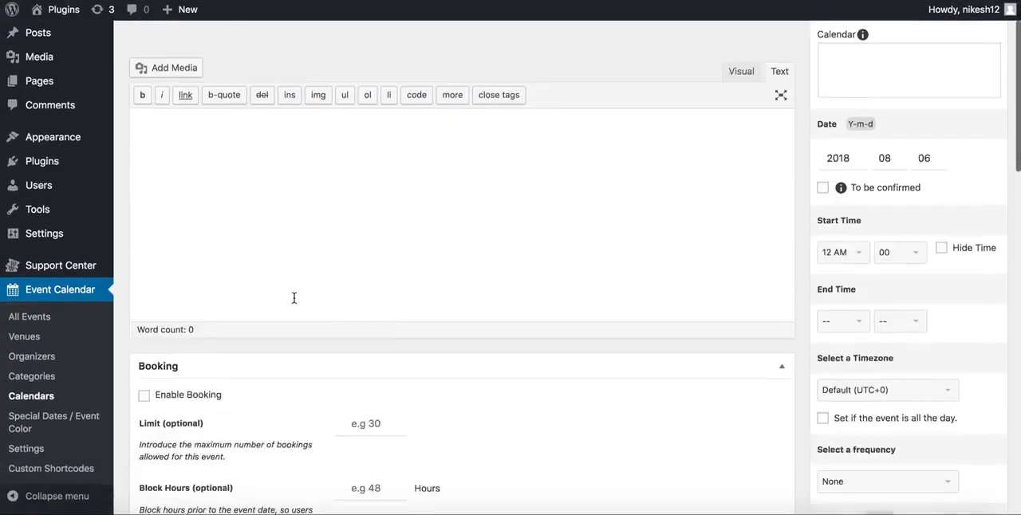
scroll(293, 301, "down", 2)
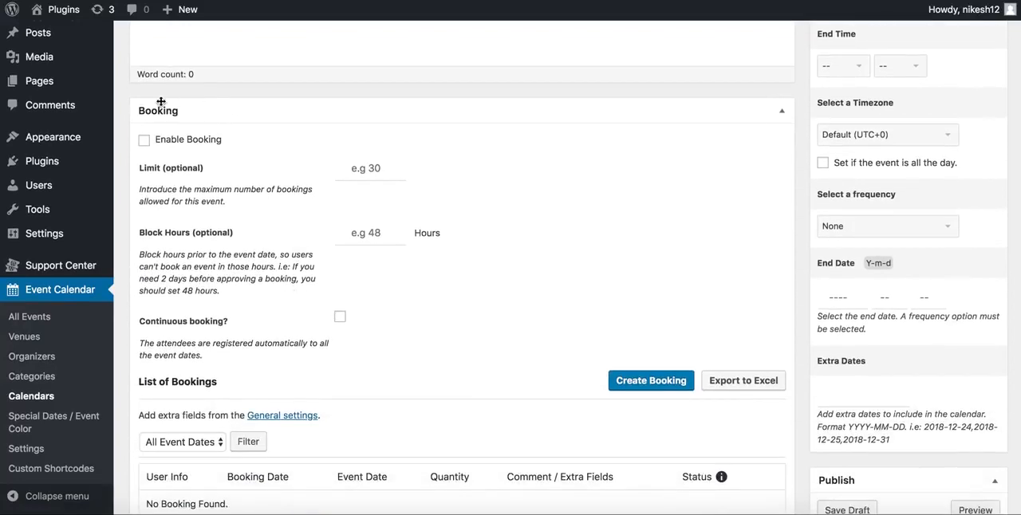
left_click(379, 167)
left_click(367, 231)
scroll(367, 230, "down", 2)
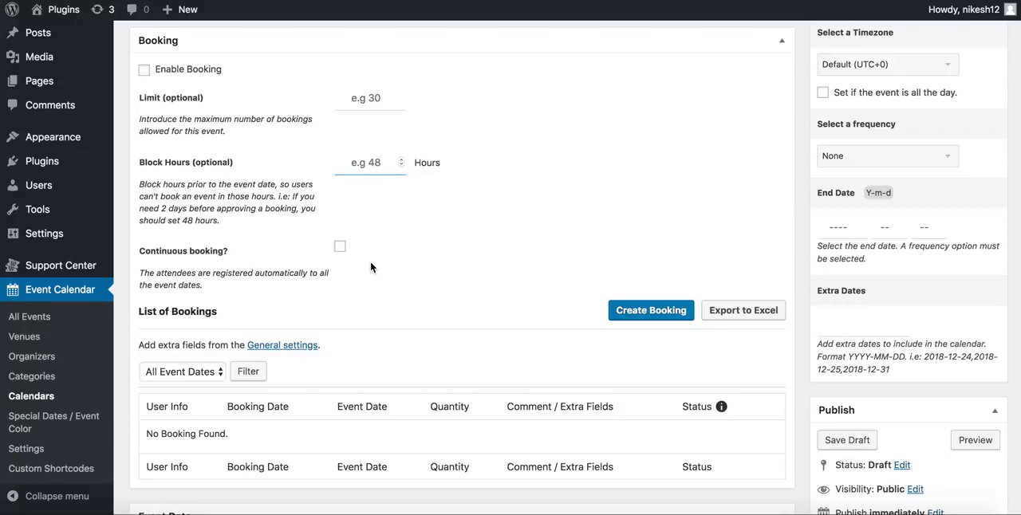
scroll(370, 261, "up", 10)
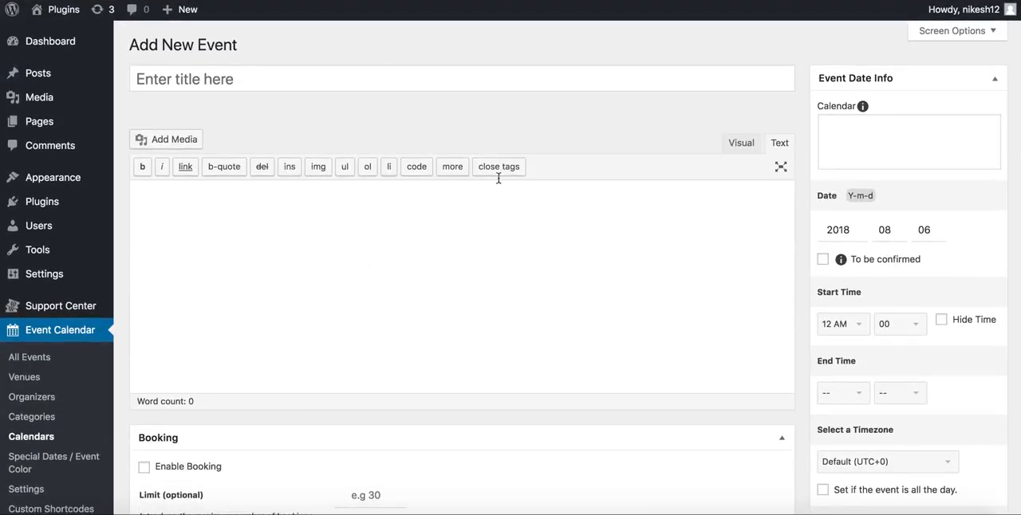
scroll(501, 300, "down", 10)
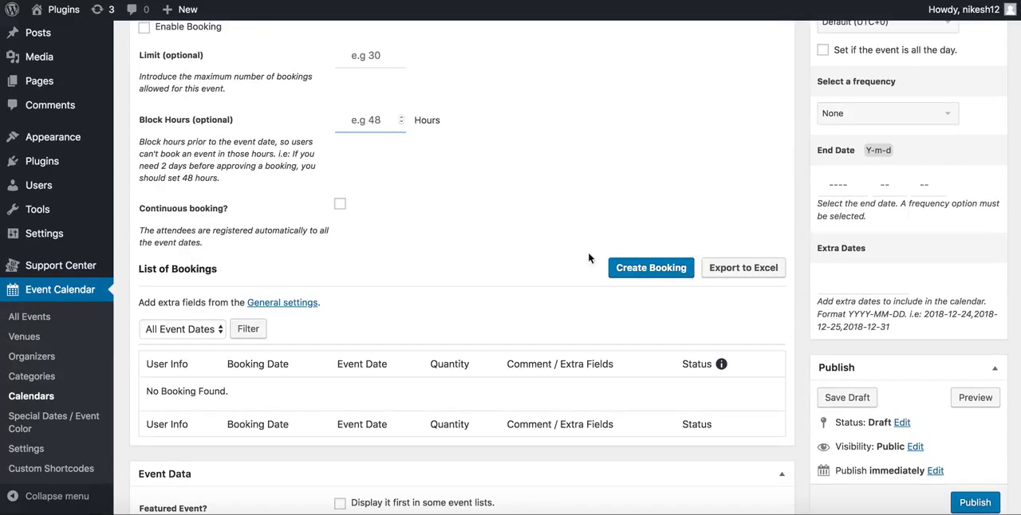
Open the form for creating a booking and review its user, phone, date, quantity and status options
left_click(650, 268)
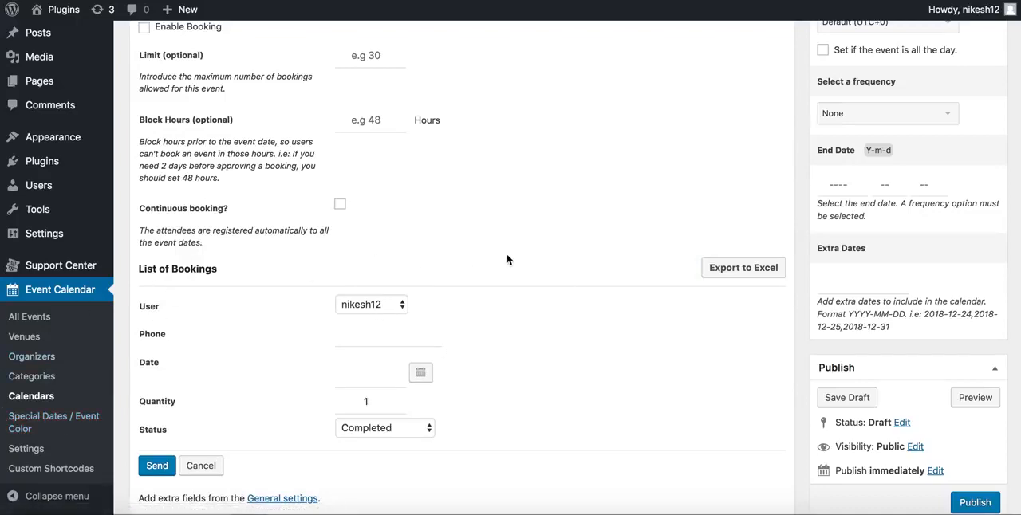
left_click(364, 309)
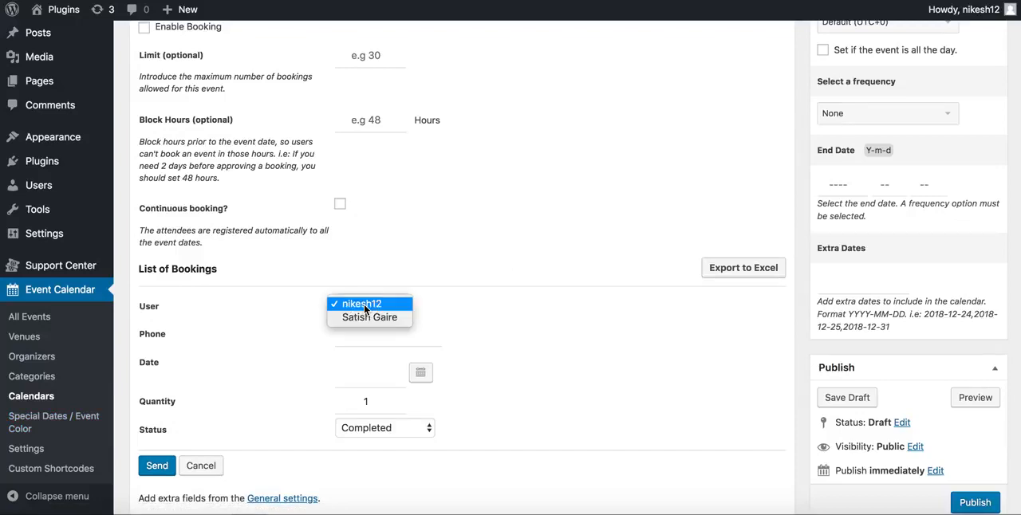
left_click(373, 303)
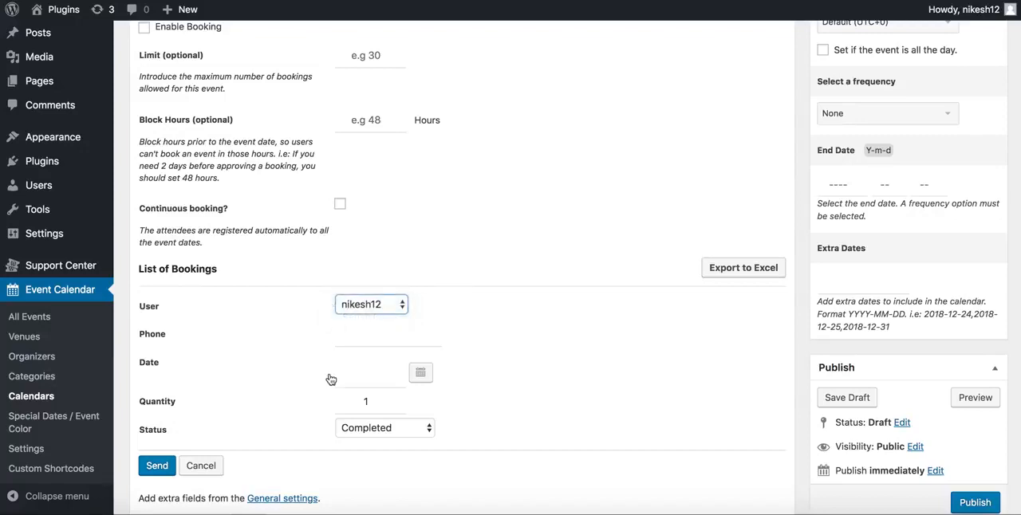
left_click(356, 341)
left_click(279, 360)
left_click(368, 404)
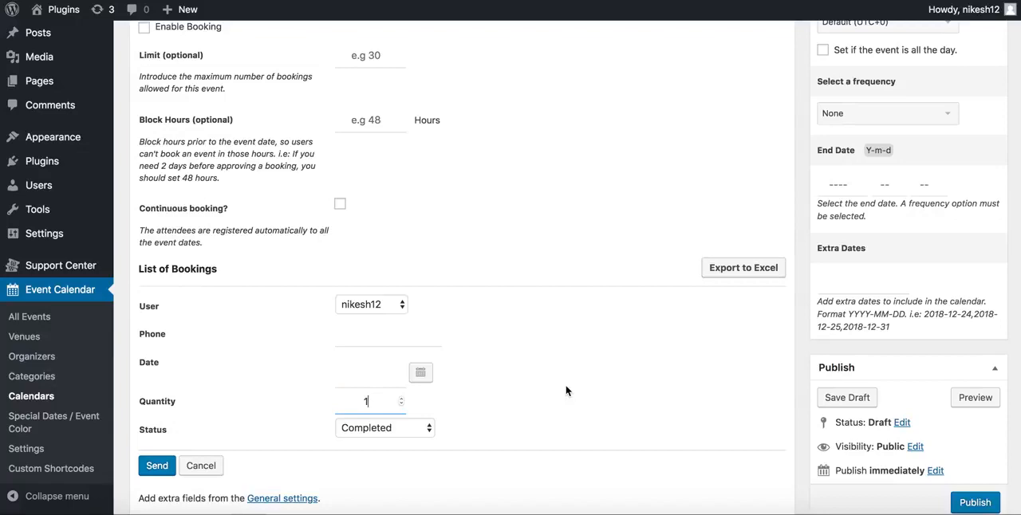
left_click(371, 429)
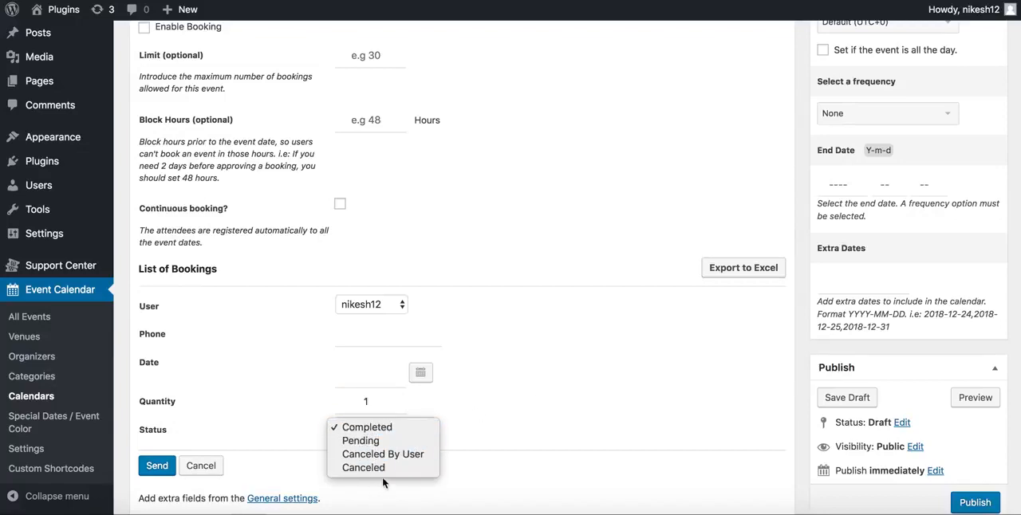
left_click(577, 367)
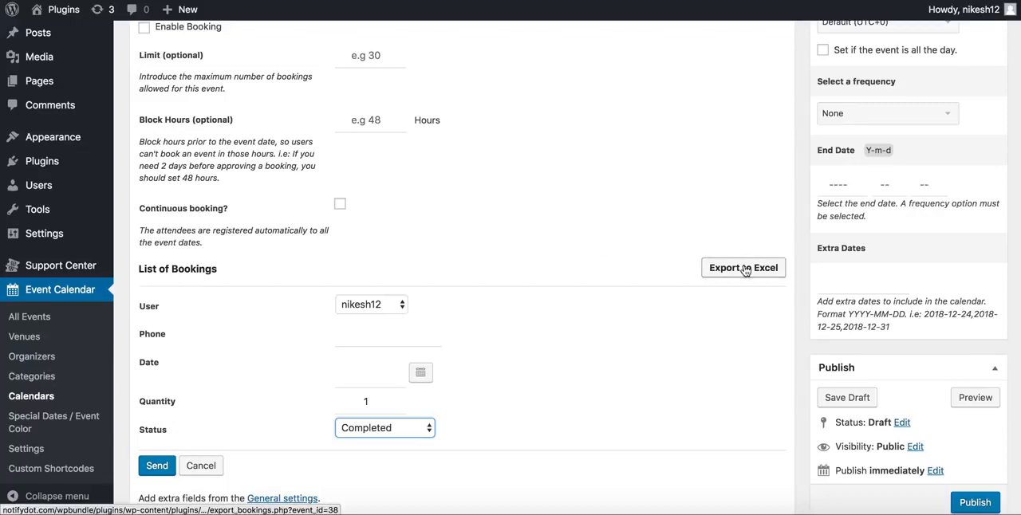
Examine the Event Data section, including the available Location / Venue choices, and return to the start of the event form
scroll(589, 263, "down", 5)
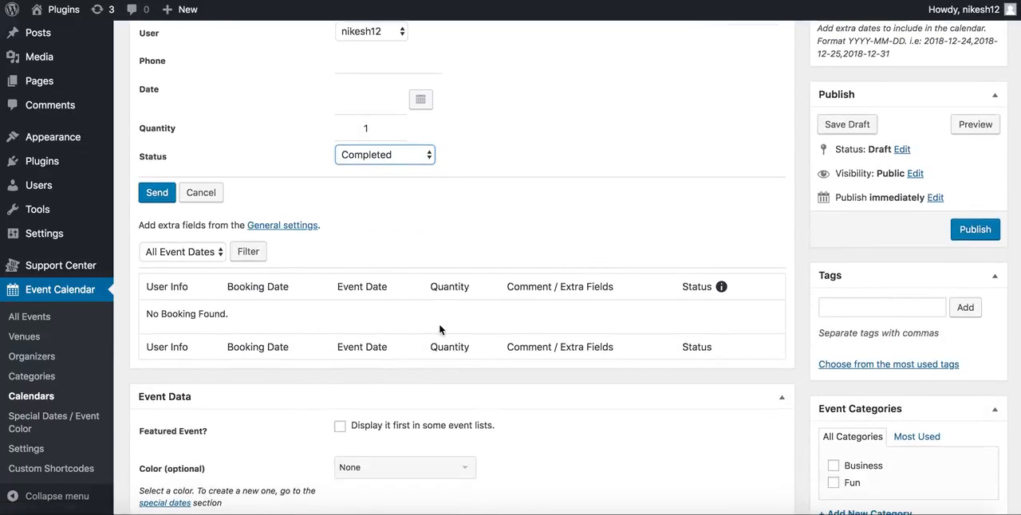
scroll(439, 329, "down", 5)
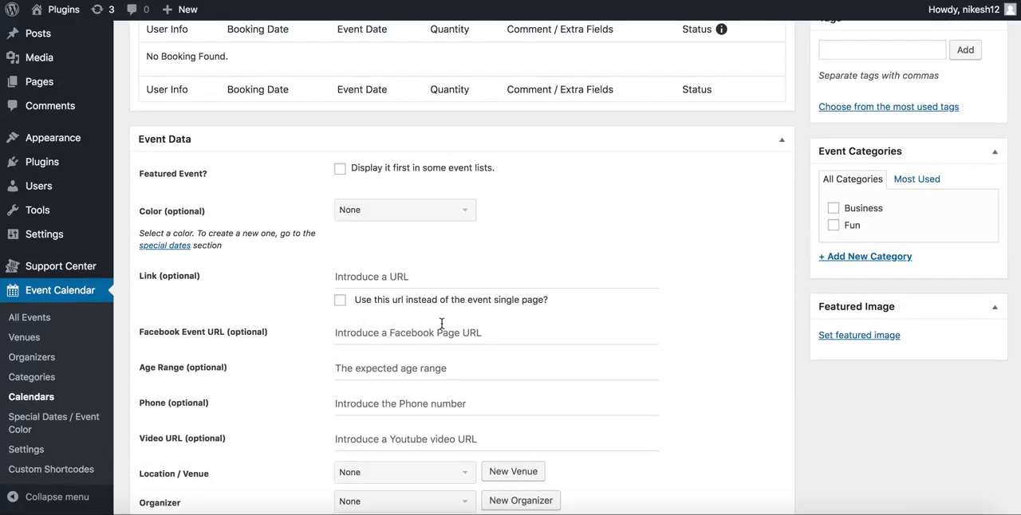
scroll(441, 323, "down", 5)
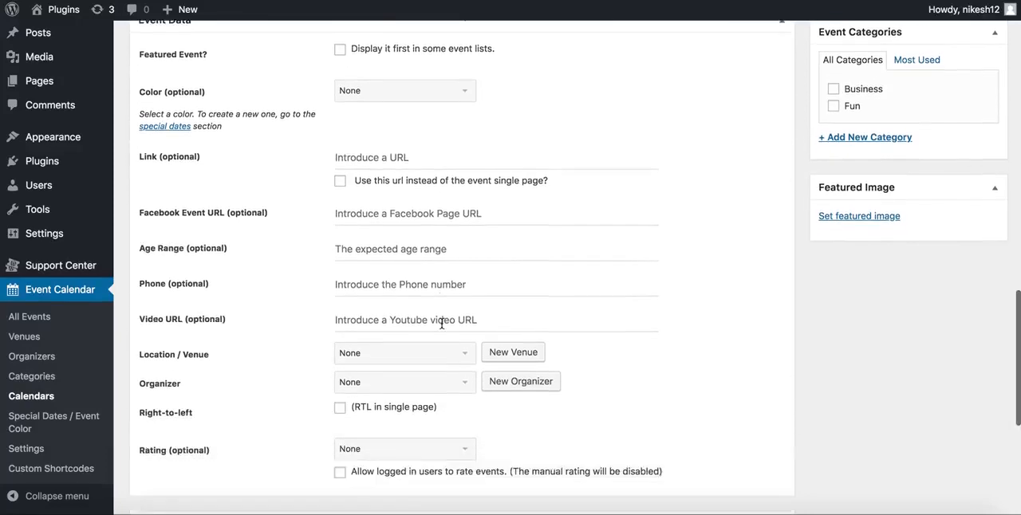
left_click(398, 302)
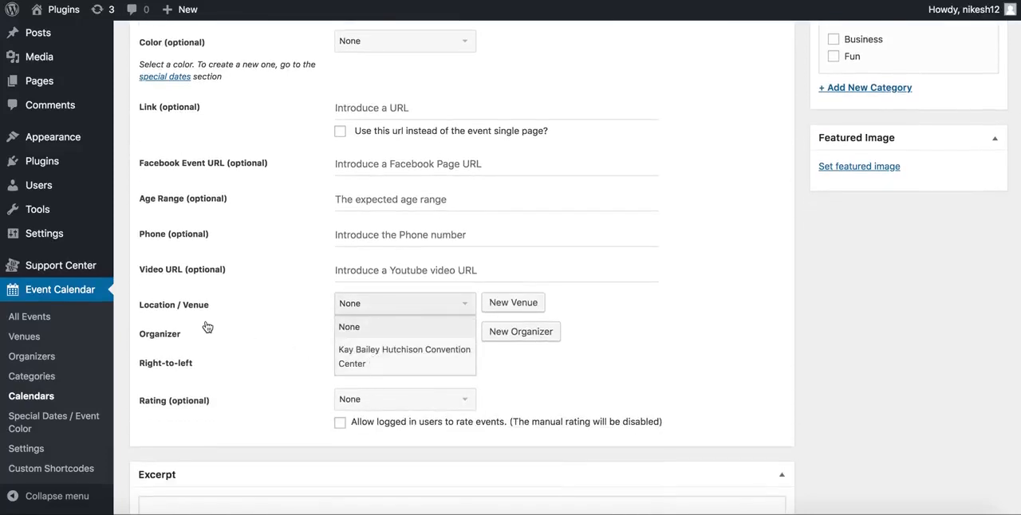
left_click(246, 329)
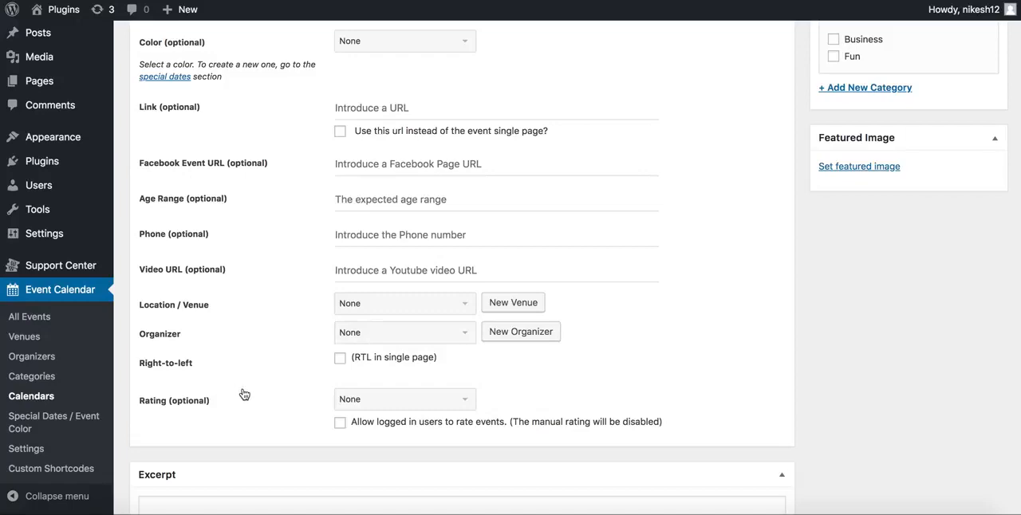
scroll(244, 394, "up", 8)
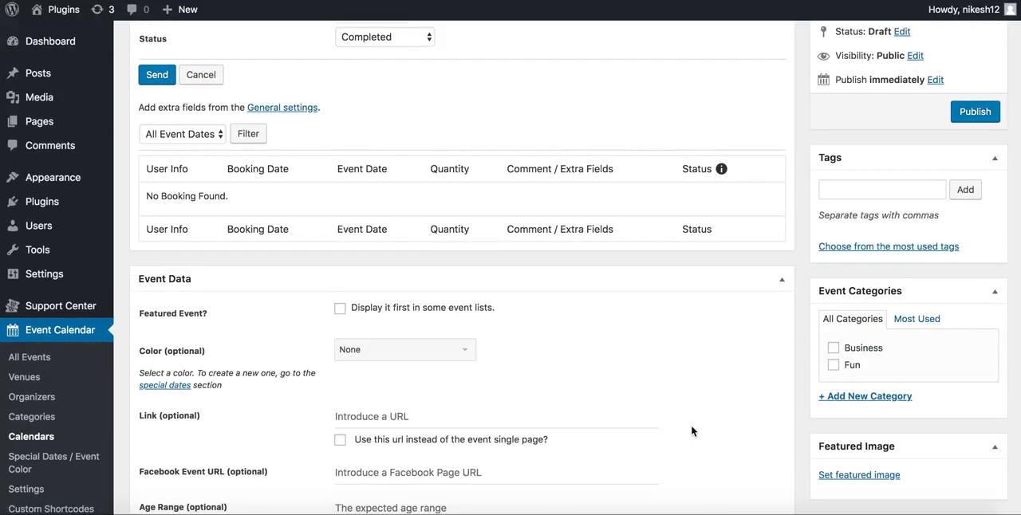
scroll(692, 432, "up", 15)
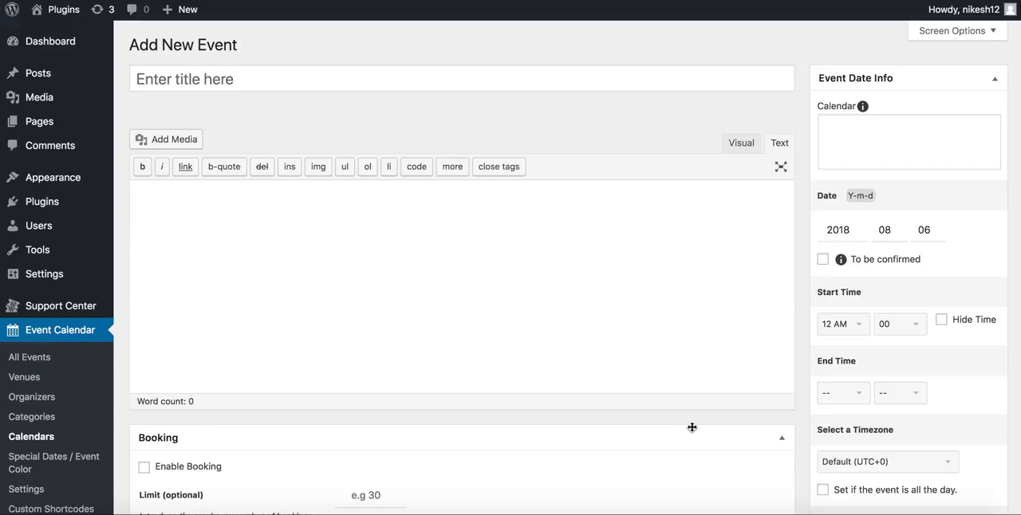
Open the venues list and a new venue form, and examine its title, address, phone, link and Google Map fields and the position map
left_click(27, 379)
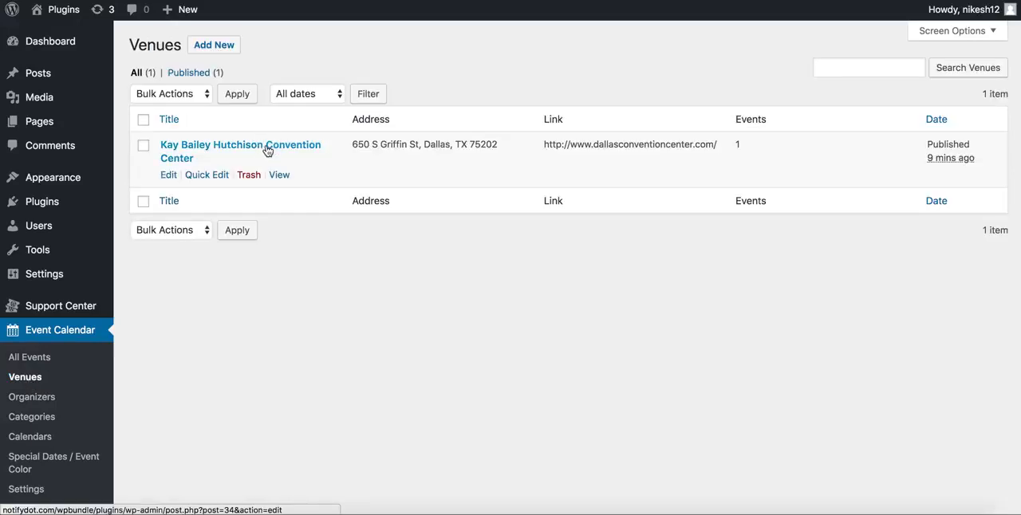
left_click(210, 48)
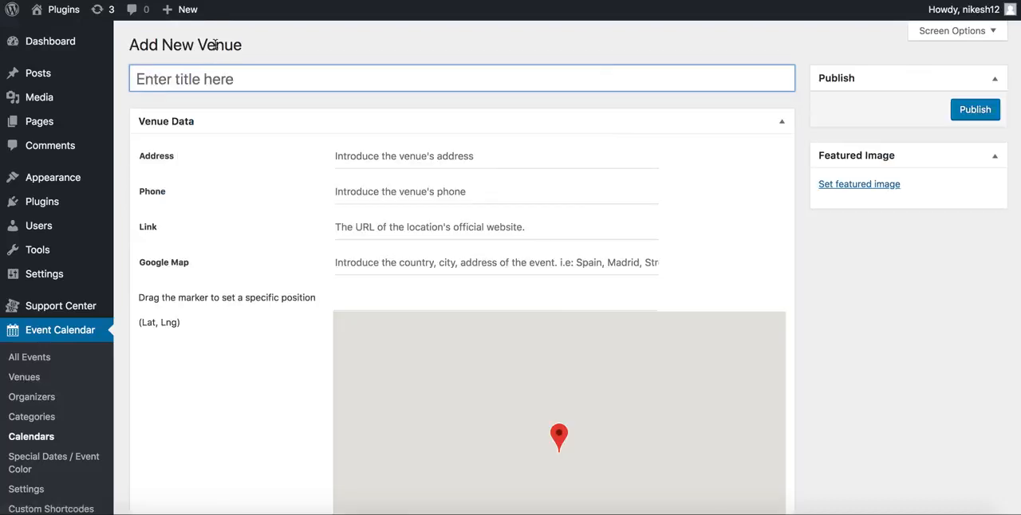
left_click(212, 78)
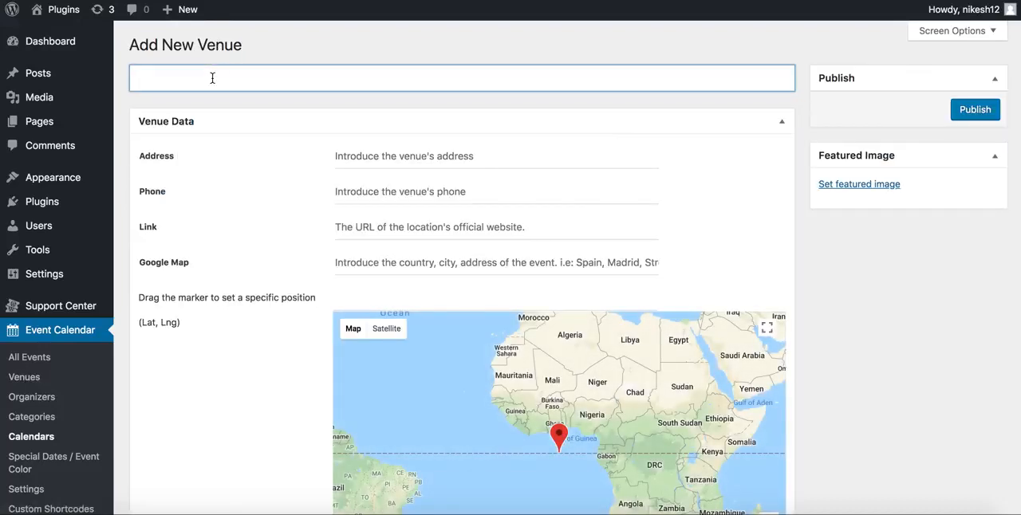
left_click(376, 164)
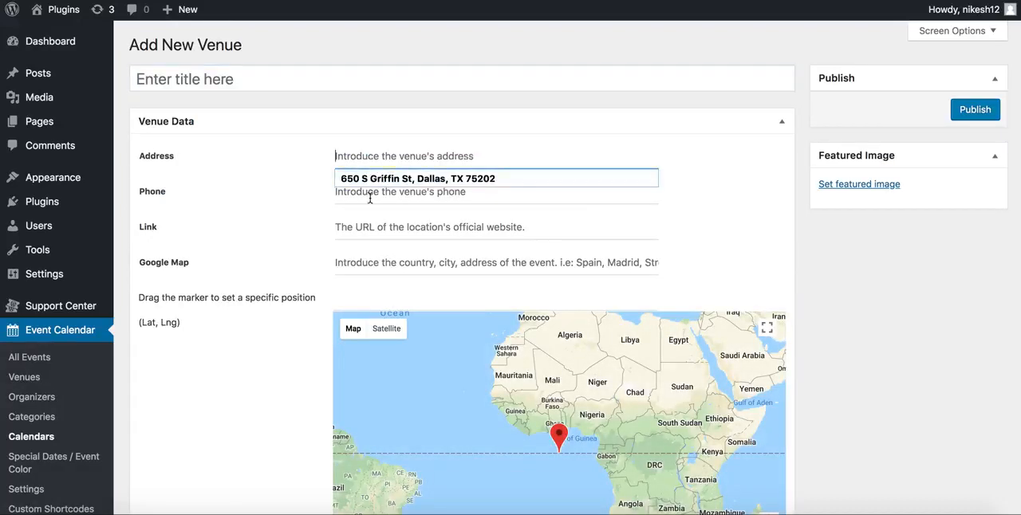
left_click(370, 198)
left_click(366, 221)
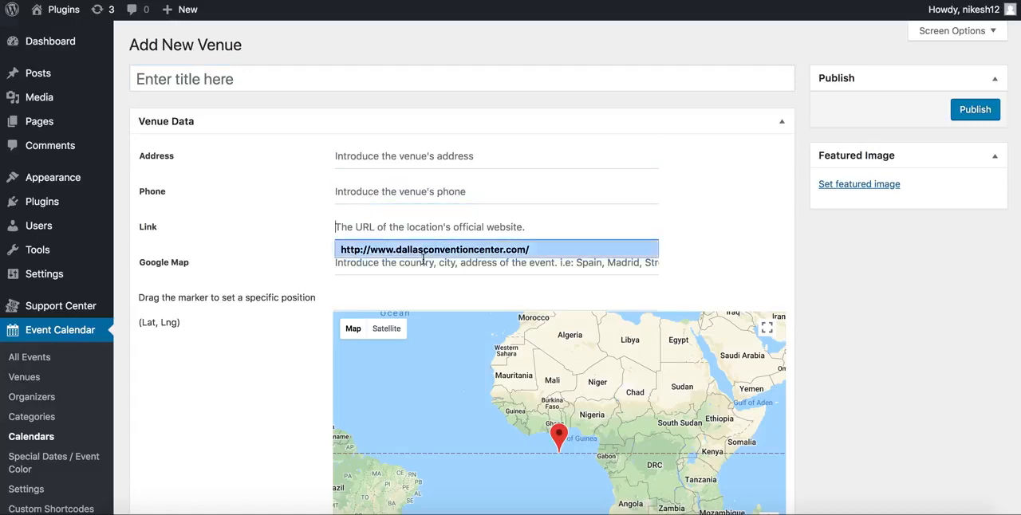
left_click(372, 264)
left_click(304, 293)
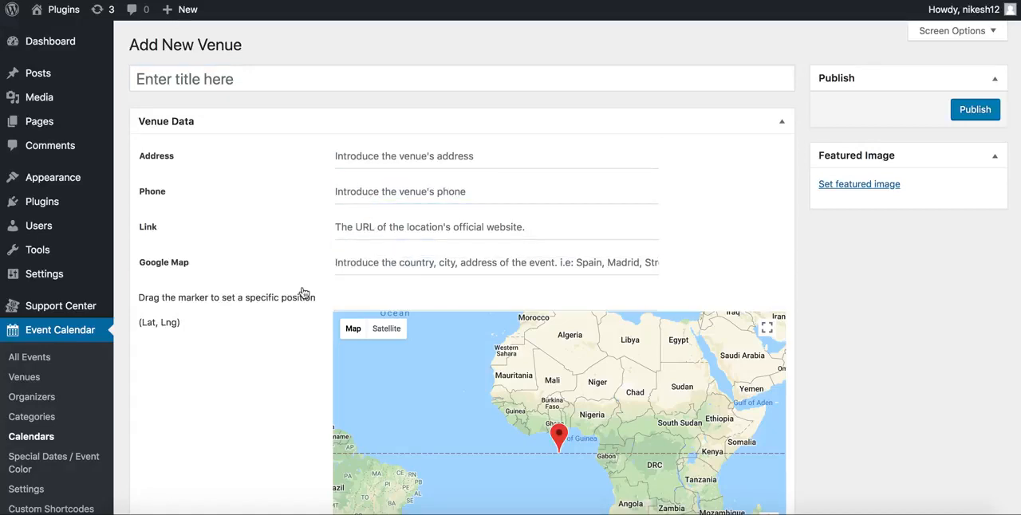
scroll(269, 323, "down", 3)
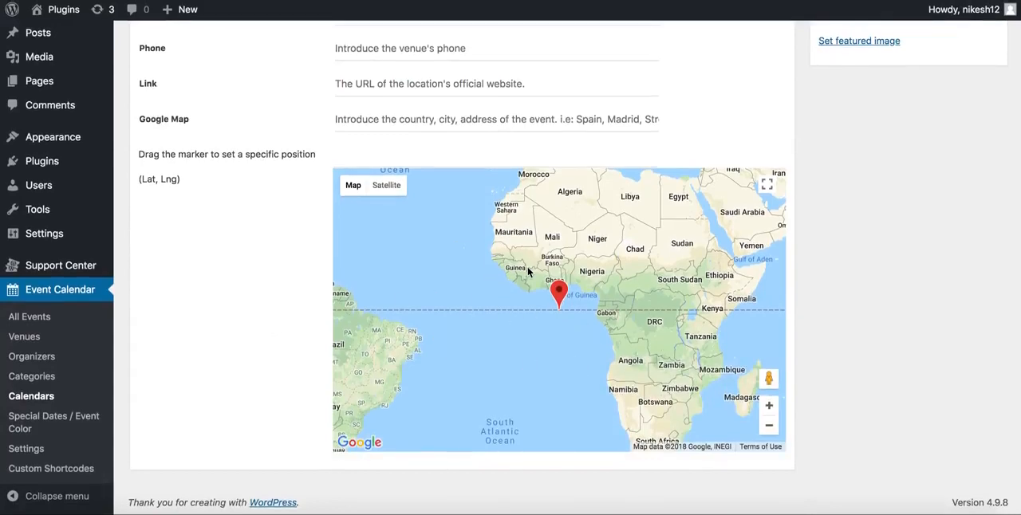
scroll(338, 287, "up", 3)
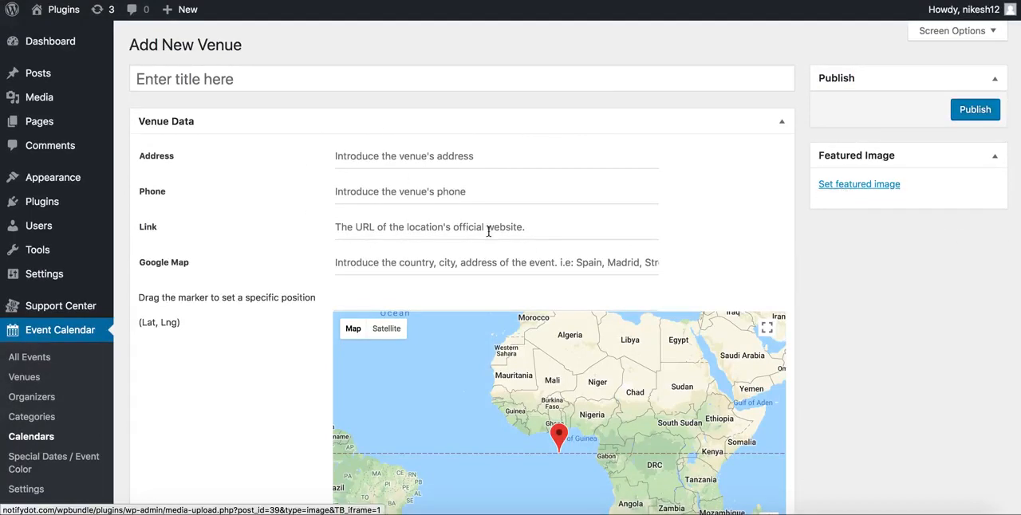
Open the organizers list, check the new organizer form's name field, and bring up the event categories page
left_click(36, 398)
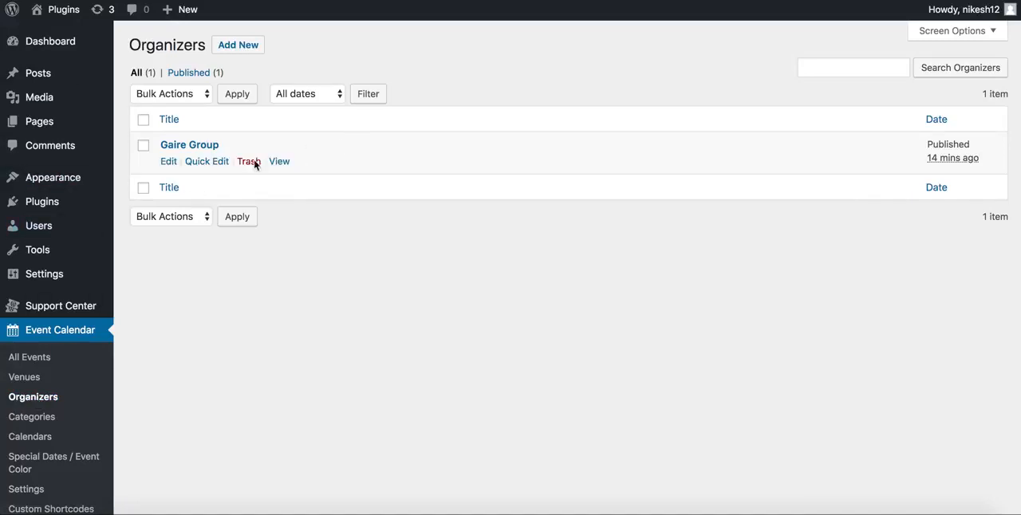
left_click(234, 47)
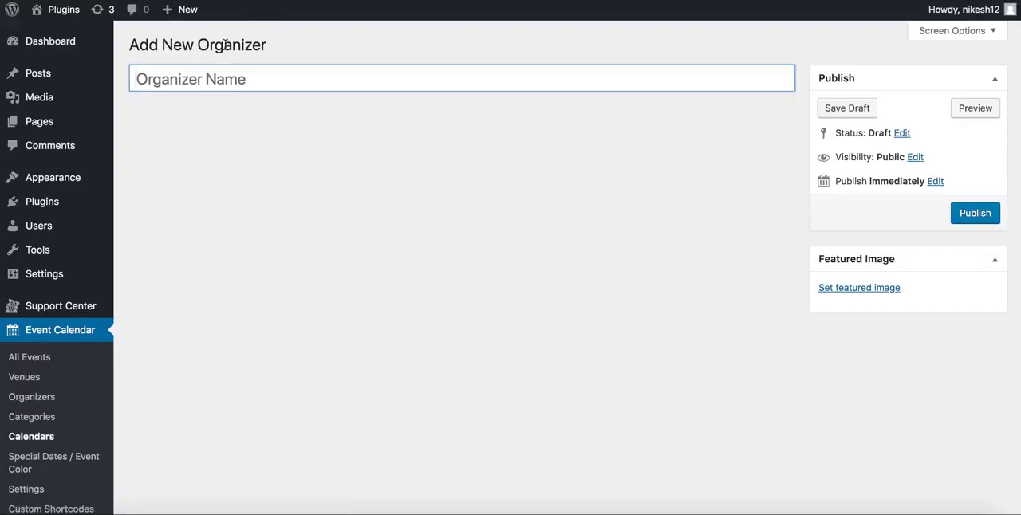
left_click(244, 71)
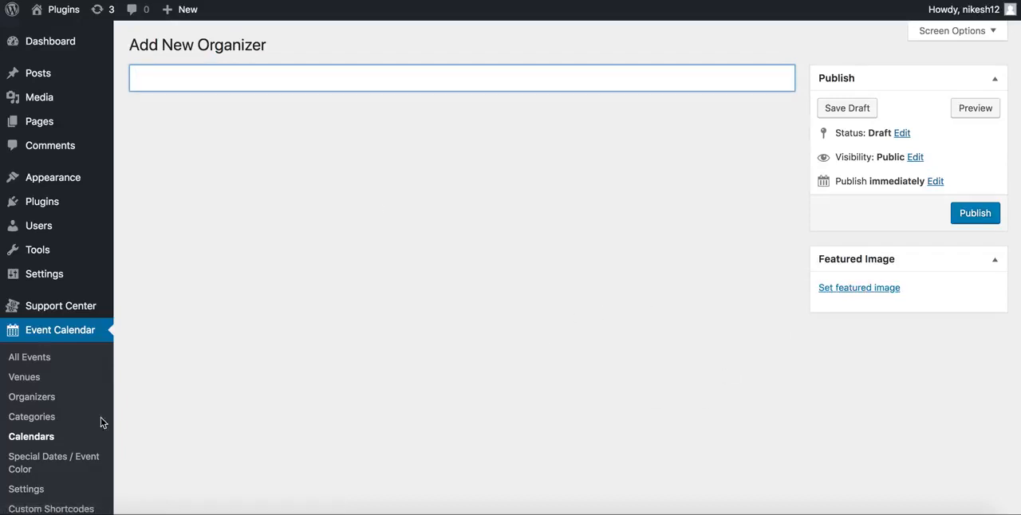
left_click(26, 421)
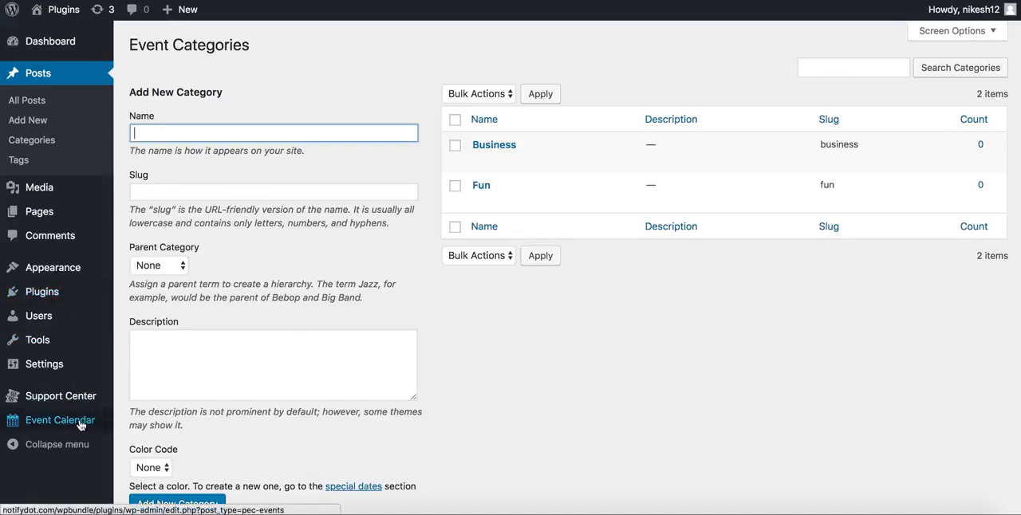
Open the Calendars list and review its event import options, choosing Facebook Page URL as the Facebook source
mouse_move(80, 424)
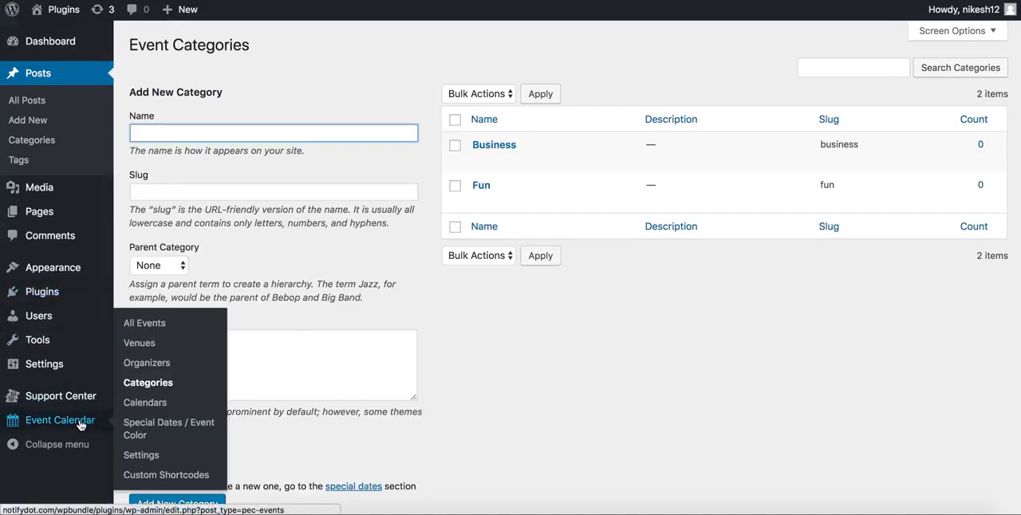
left_click(156, 405)
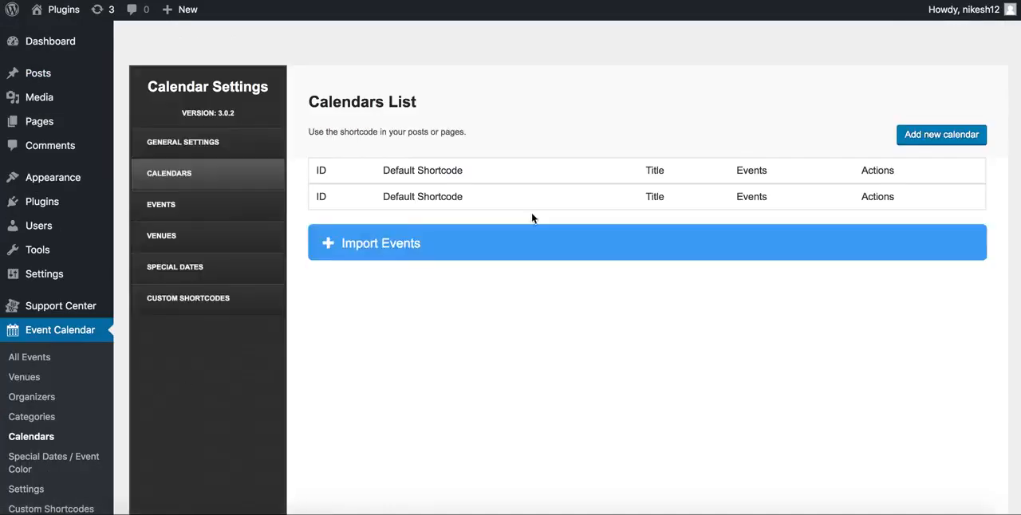
left_click(400, 248)
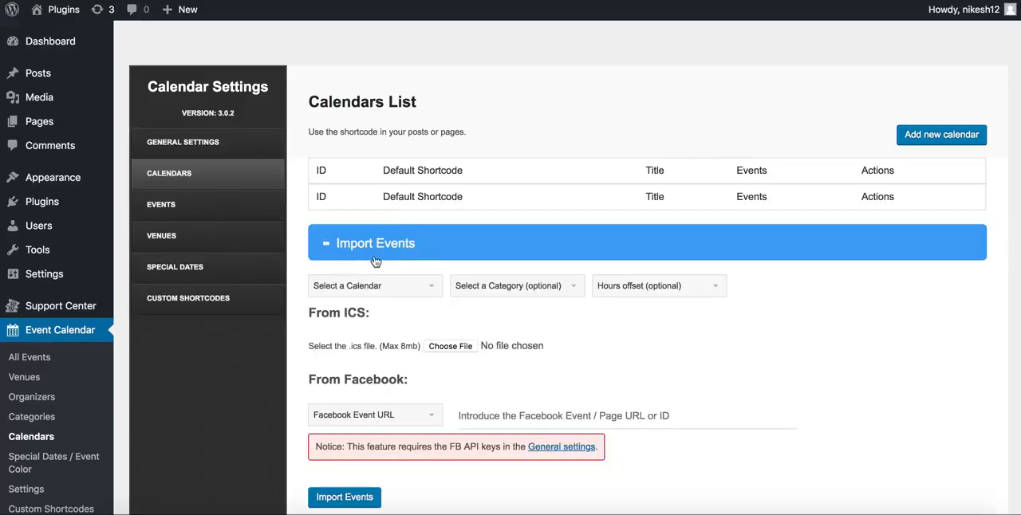
scroll(678, 406, "down", 2)
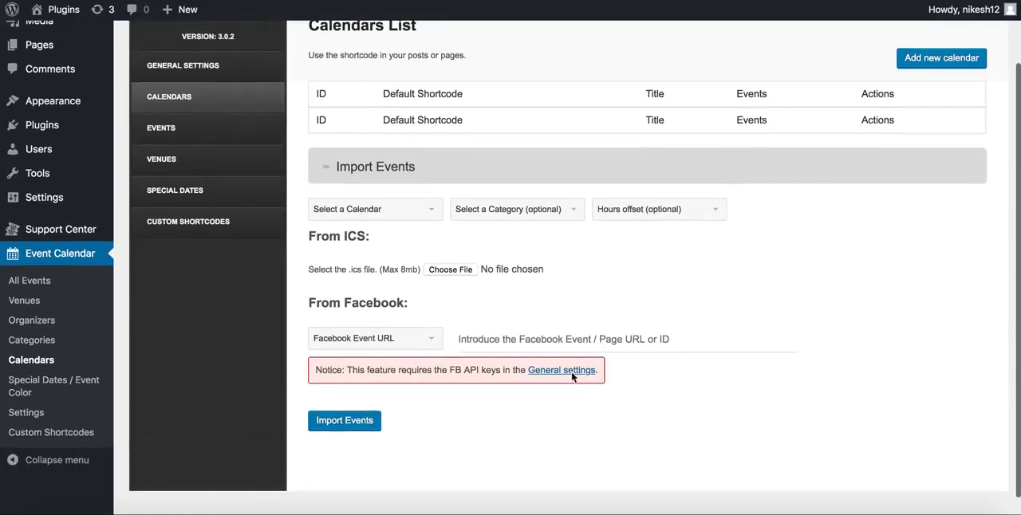
left_click(398, 339)
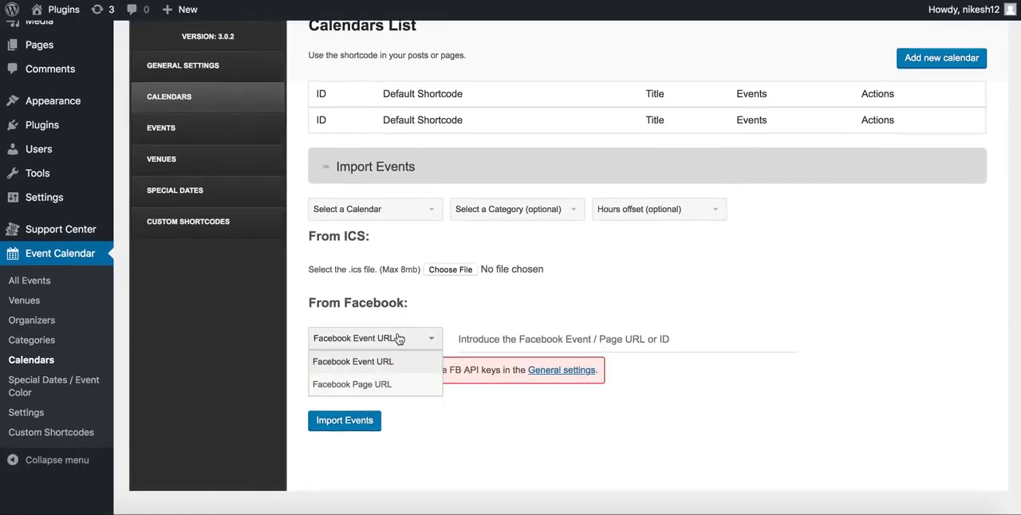
left_click(383, 386)
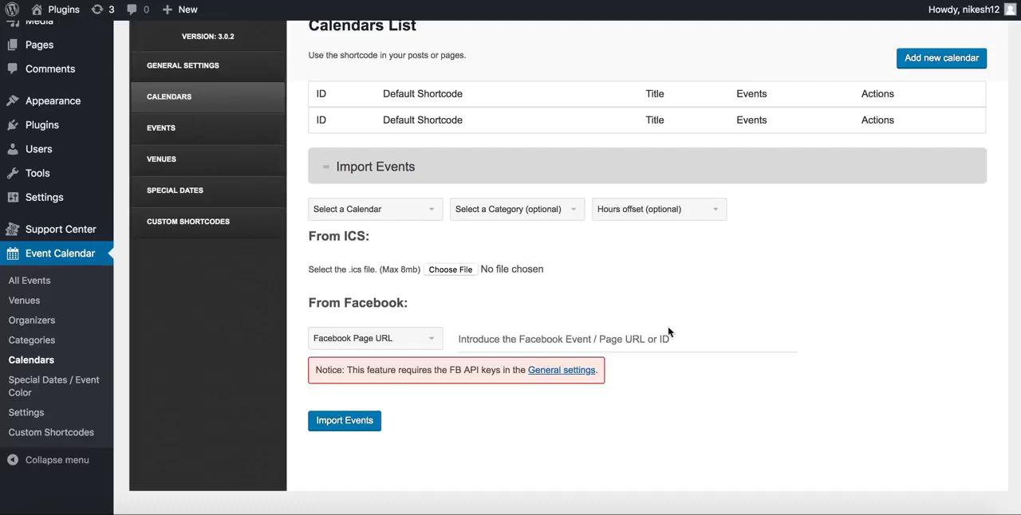
scroll(682, 335, "up", 3)
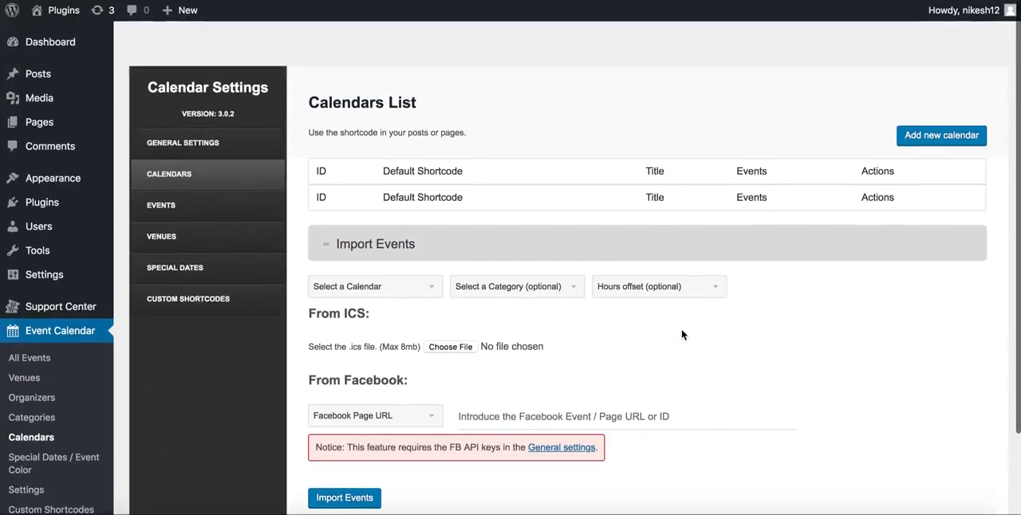
Open the Special Dates / Event Color page, review the title and color options for a new entry, and close the form without saving
scroll(617, 336, "down", 2)
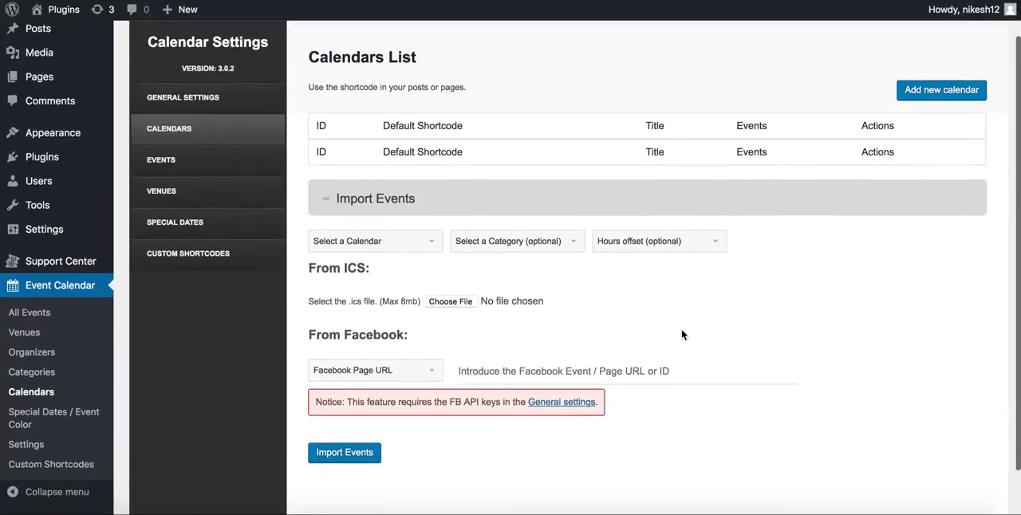
left_click(72, 423)
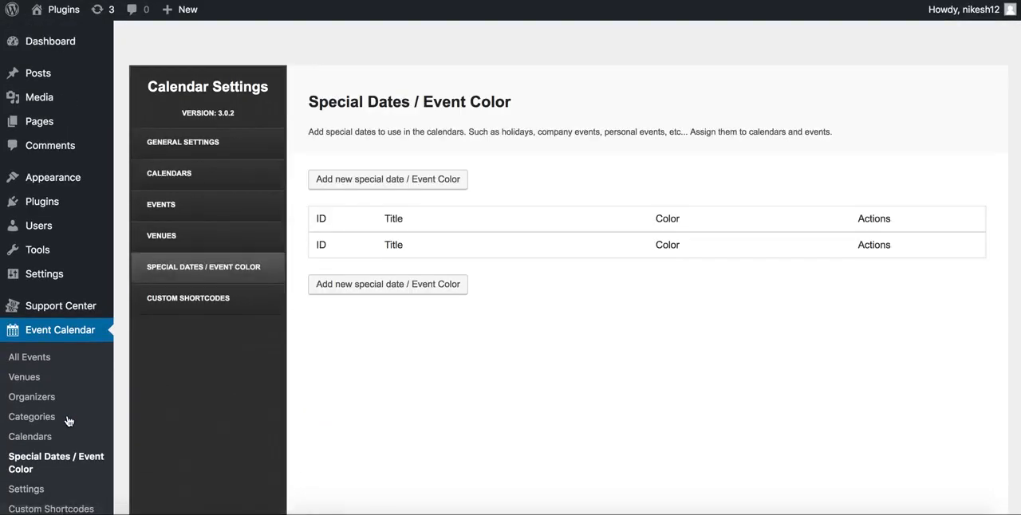
left_click(380, 178)
left_click(490, 251)
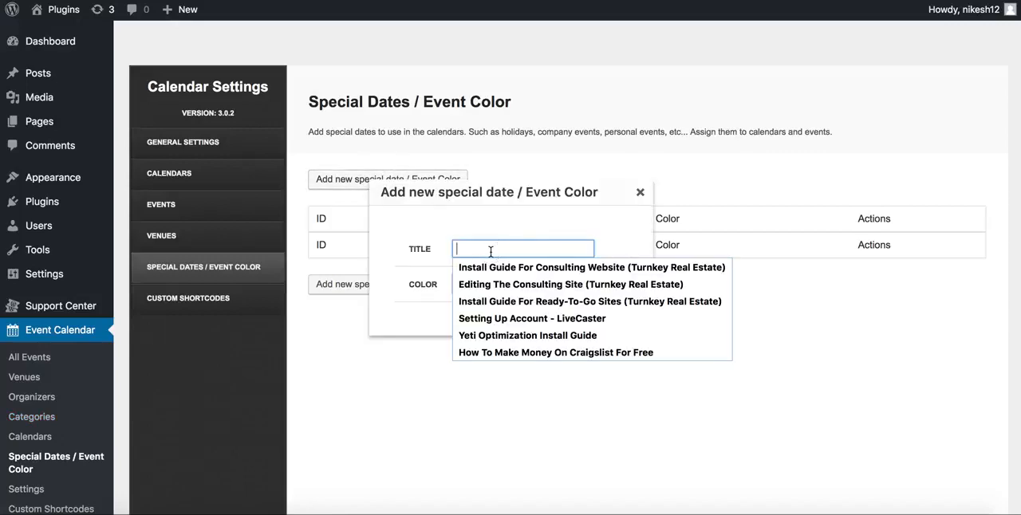
left_click(415, 245)
left_click(465, 286)
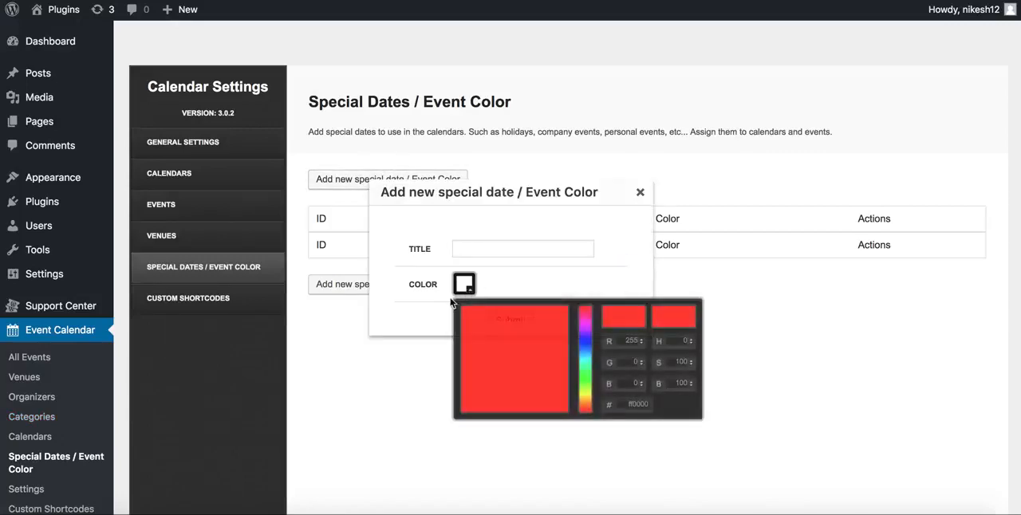
left_click(565, 263)
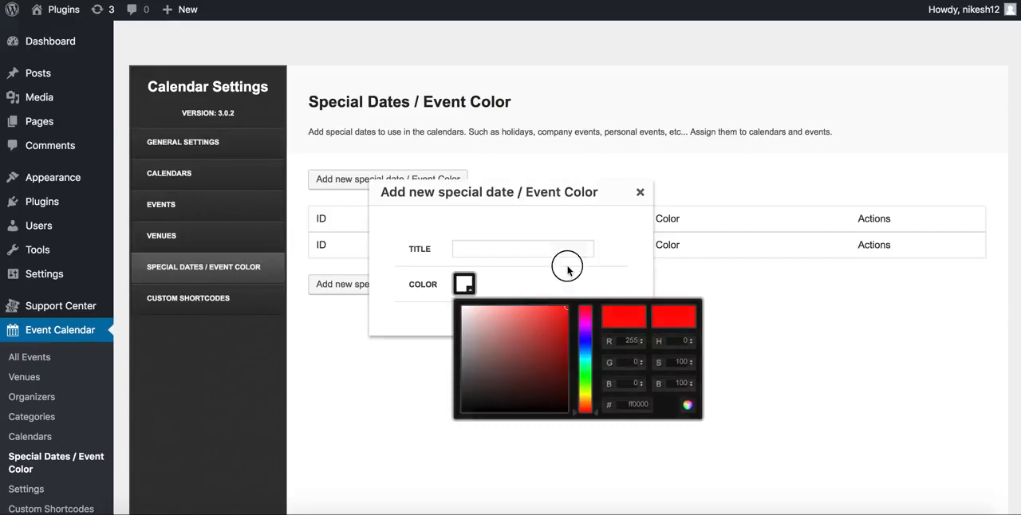
left_click(640, 196)
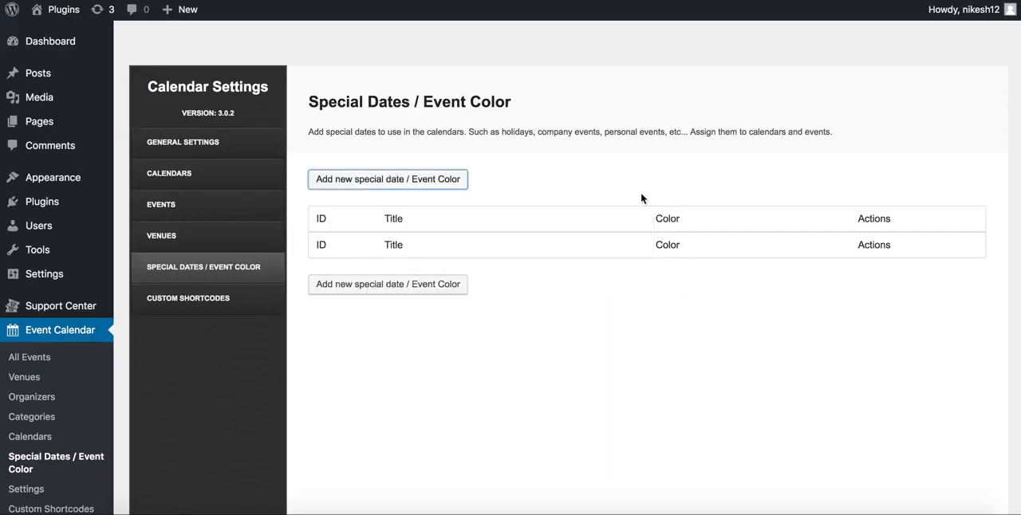
Open the Event Calendar settings and review the user roles, slugs, archive redirect and sender email fields
scroll(437, 266, "down", 1)
left_click(38, 449)
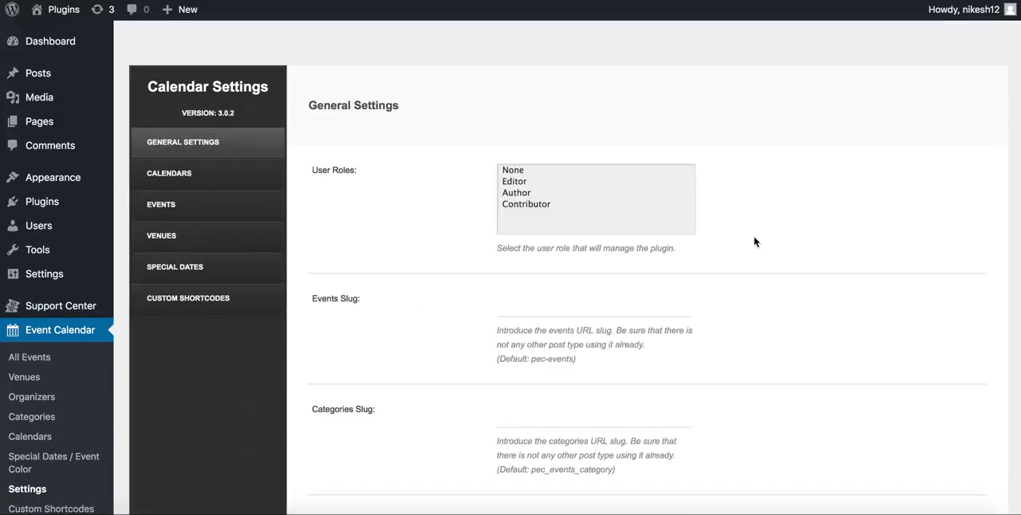
scroll(754, 242, "down", 5)
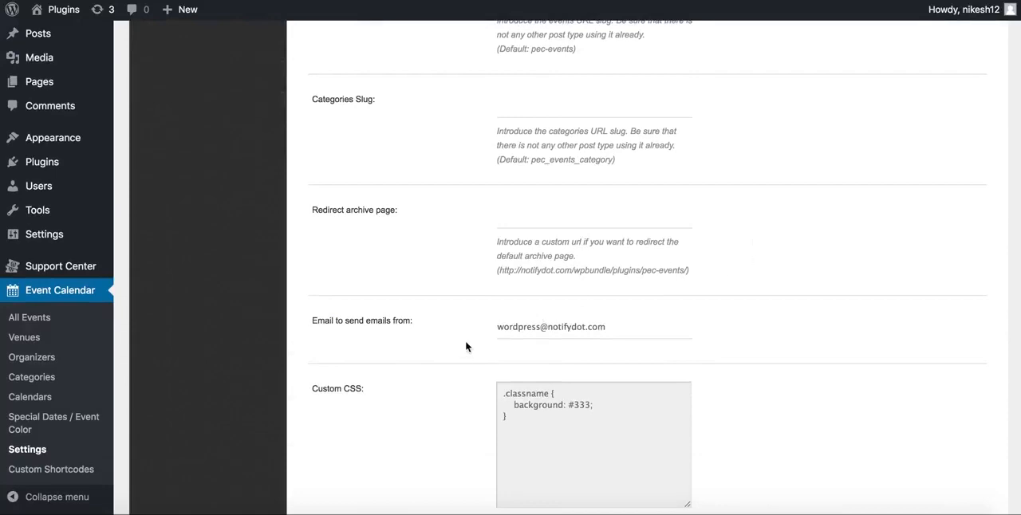
left_click(496, 328)
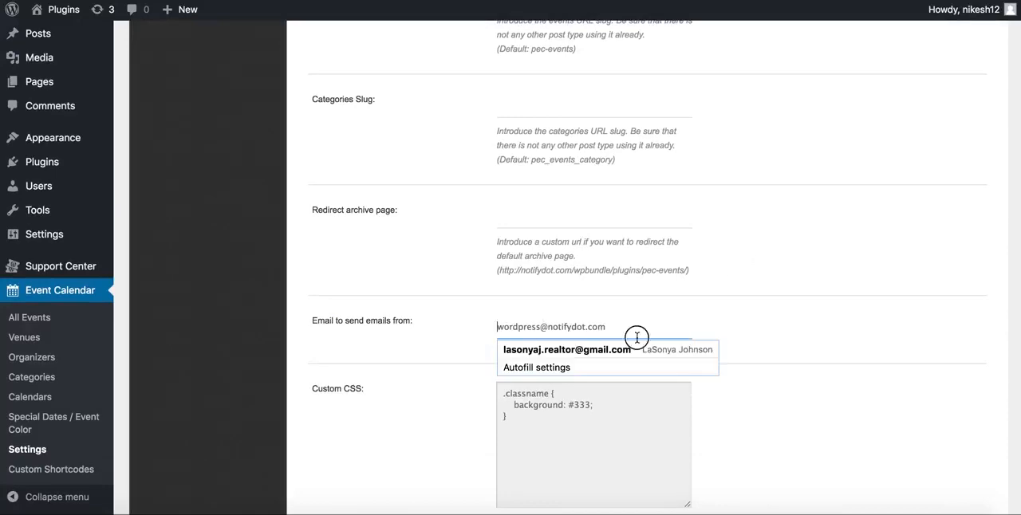
left_click(848, 311)
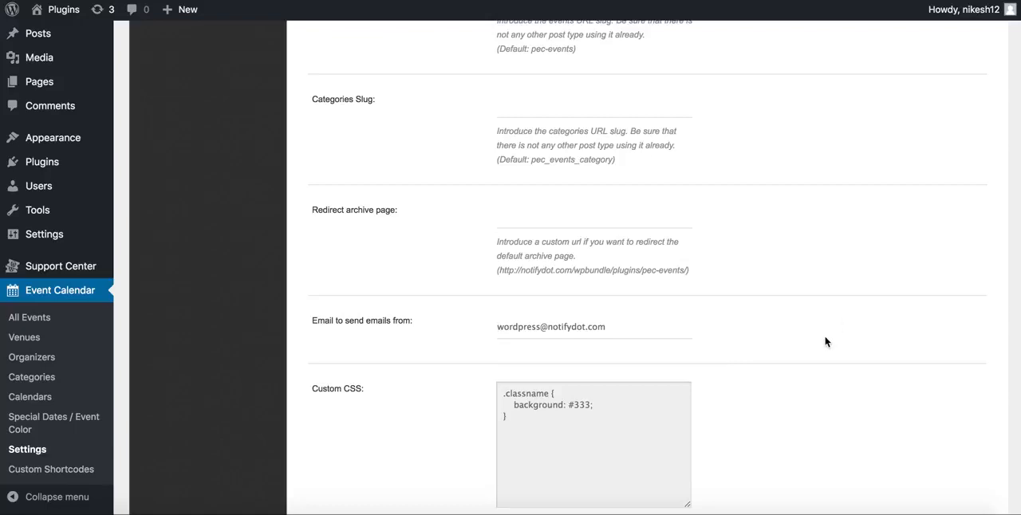
Review the custom CSS, RTL support, reminder, pagination and image size settings, and check the Terms & Conditions page selector
scroll(826, 340, "down", 2)
scroll(825, 341, "down", 6)
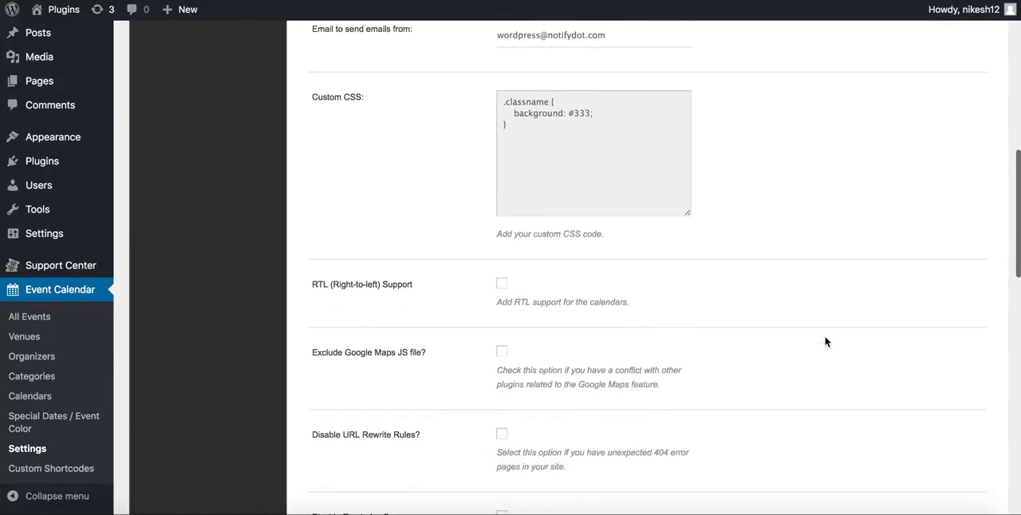
scroll(825, 341, "down", 2)
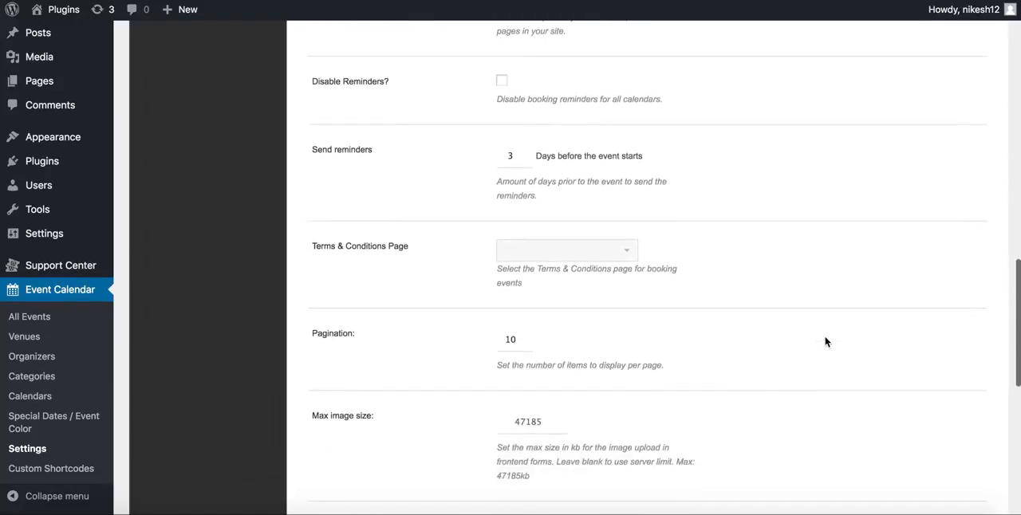
left_click(627, 255)
left_click(778, 263)
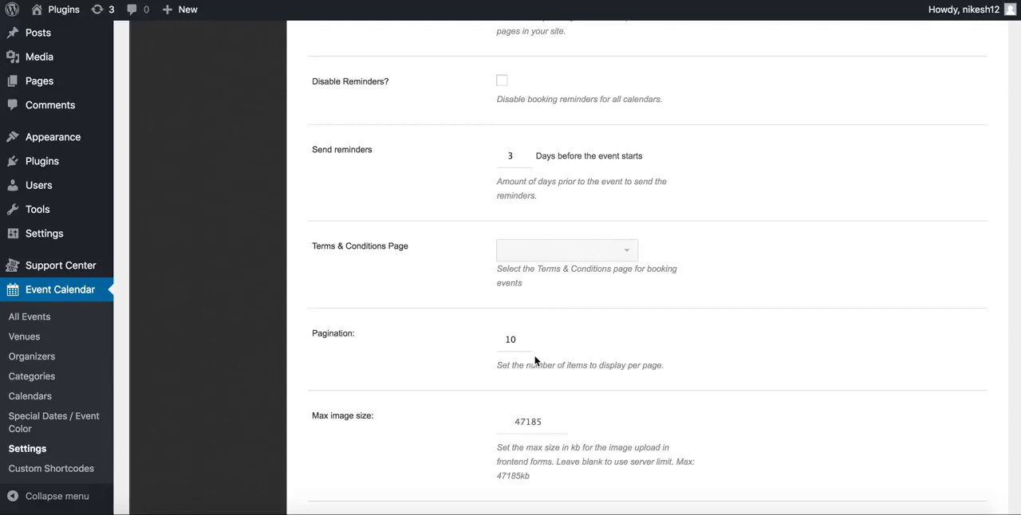
Check the year range setting and expand the Google Maps section to view its API key, zoom and custom marker options
scroll(588, 175, "down", 5)
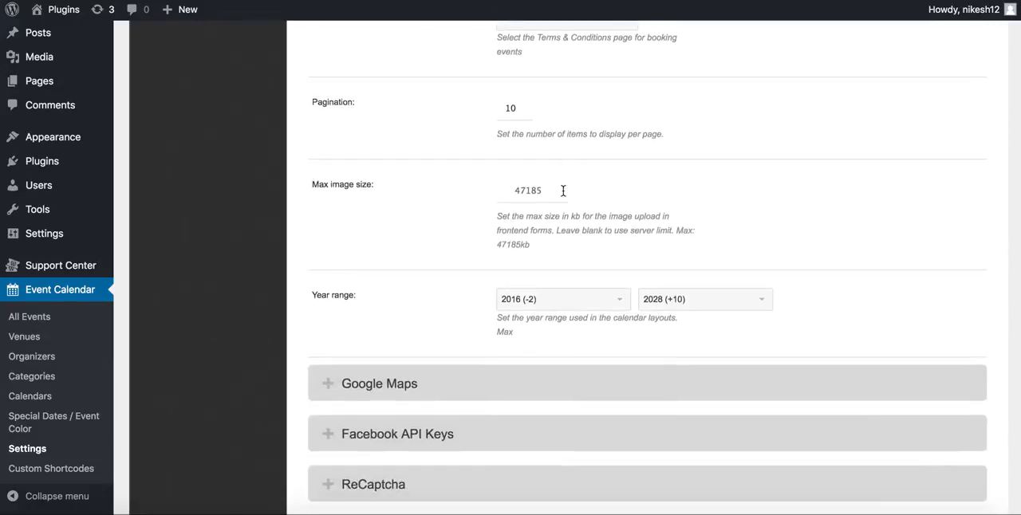
scroll(678, 231, "down", 4)
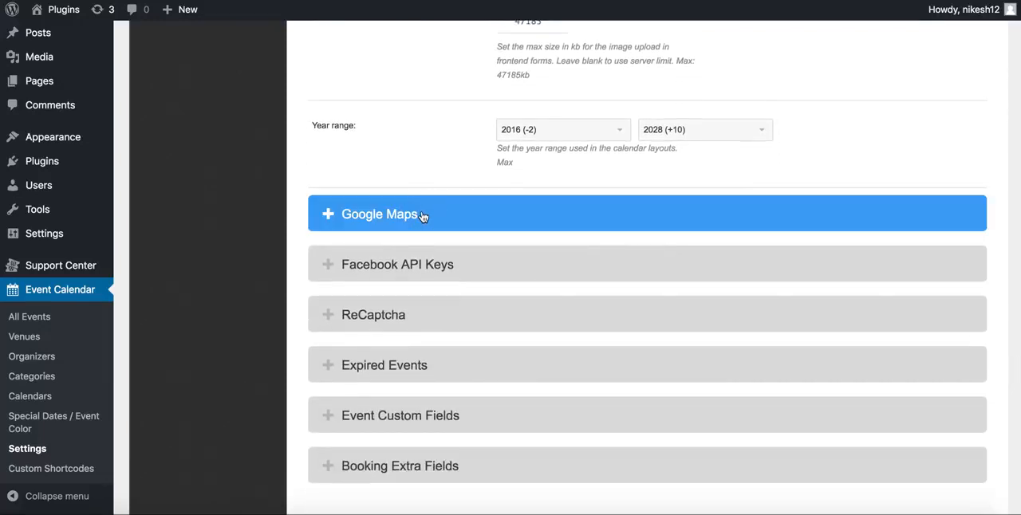
left_click(428, 211)
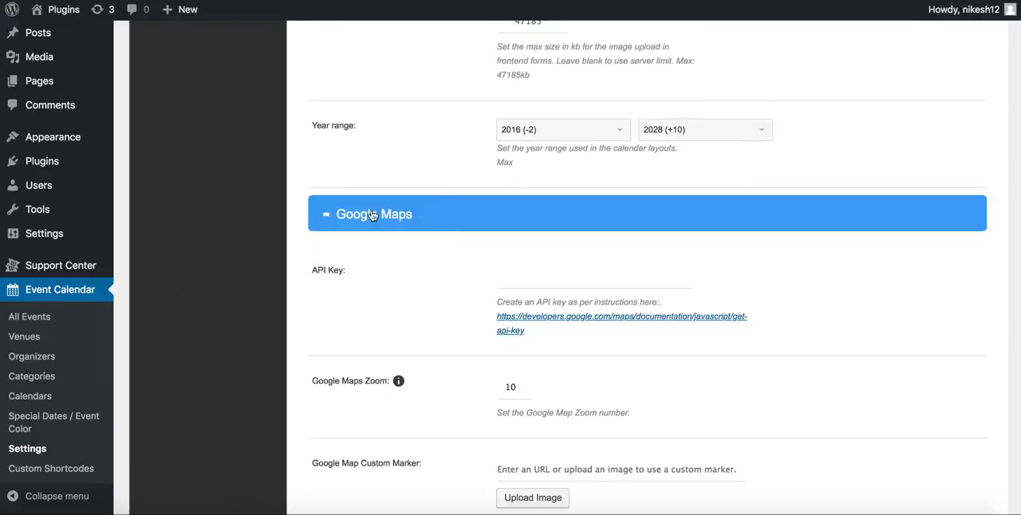
Review the remaining Google Maps settings and move the default ubication marker to about 6.3153, 10.0195, near Nigeria's southeastern border
left_click(527, 284)
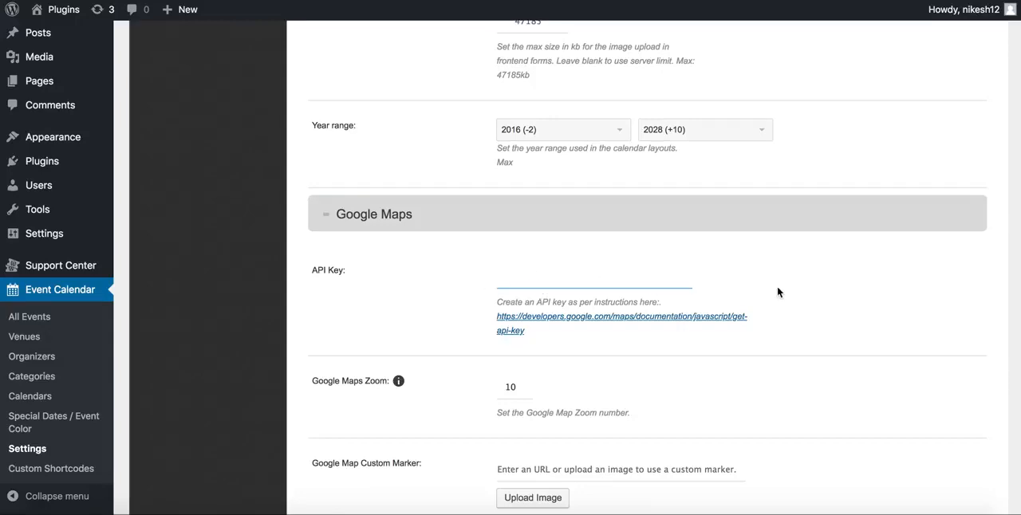
scroll(776, 287, "down", 6)
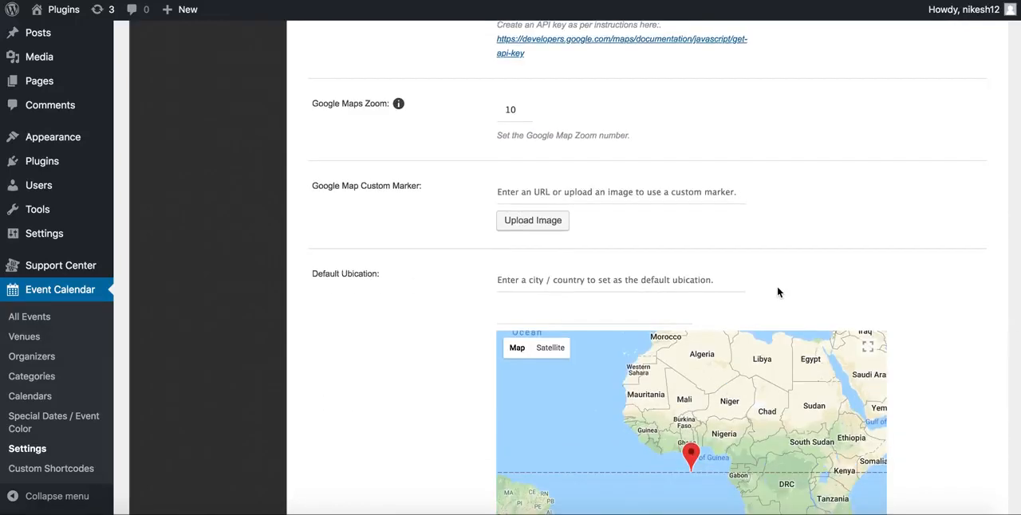
scroll(478, 275, "down", 4)
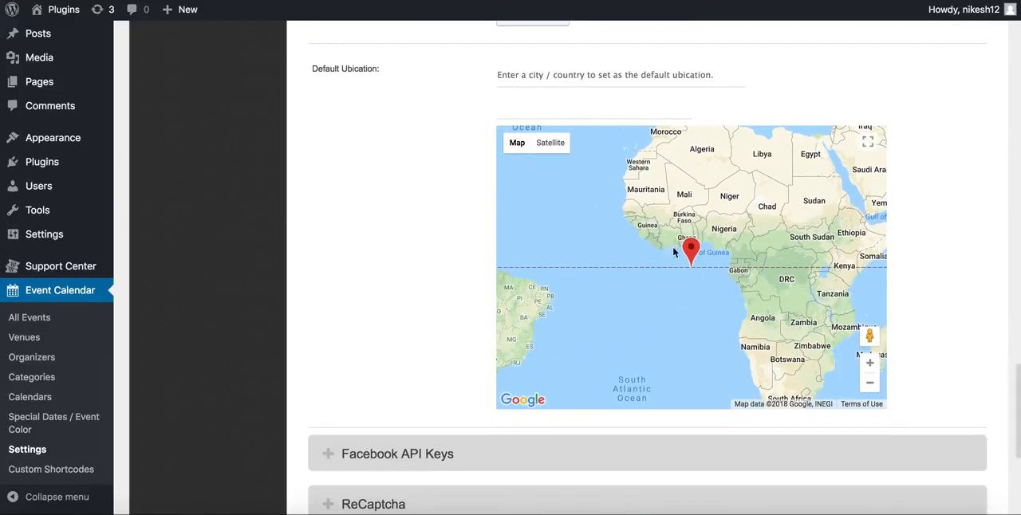
mouse_move(760, 248)
left_mouse_down()
mouse_move(702, 275)
mouse_move(652, 225)
mouse_move(717, 167)
mouse_move(732, 231)
left_mouse_up()
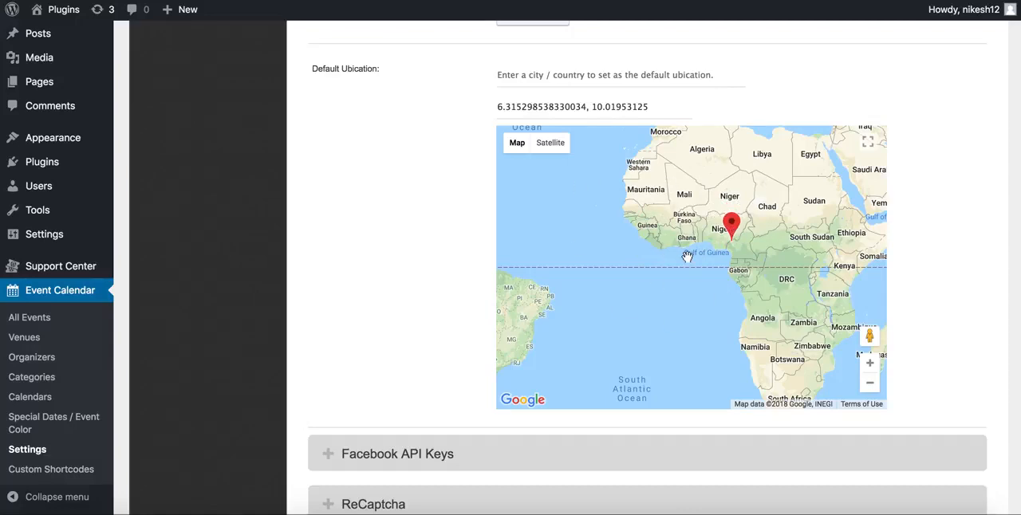
Expand the Facebook API Keys and ReCaptcha sections and review their key fields and instructions
scroll(381, 300, "down", 3)
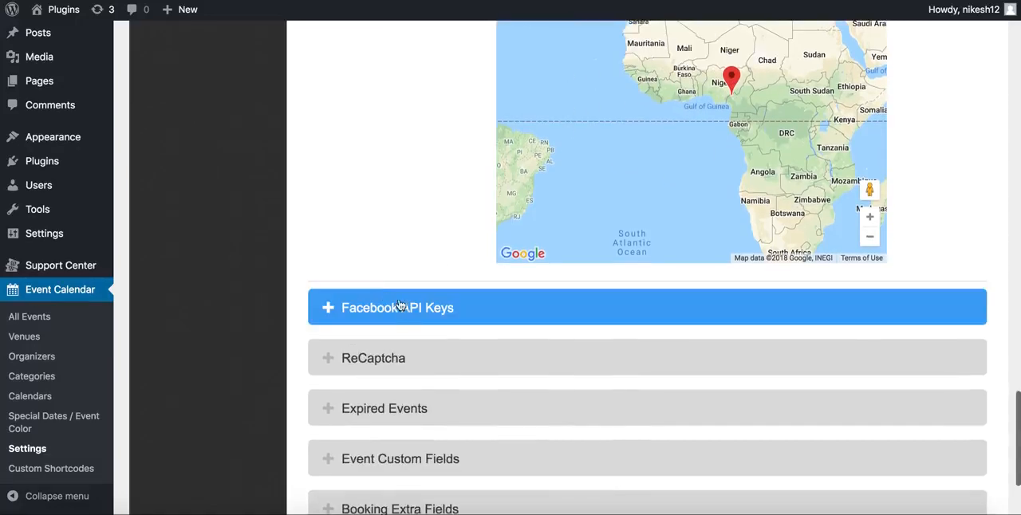
left_click(403, 309)
scroll(437, 263, "down", 3)
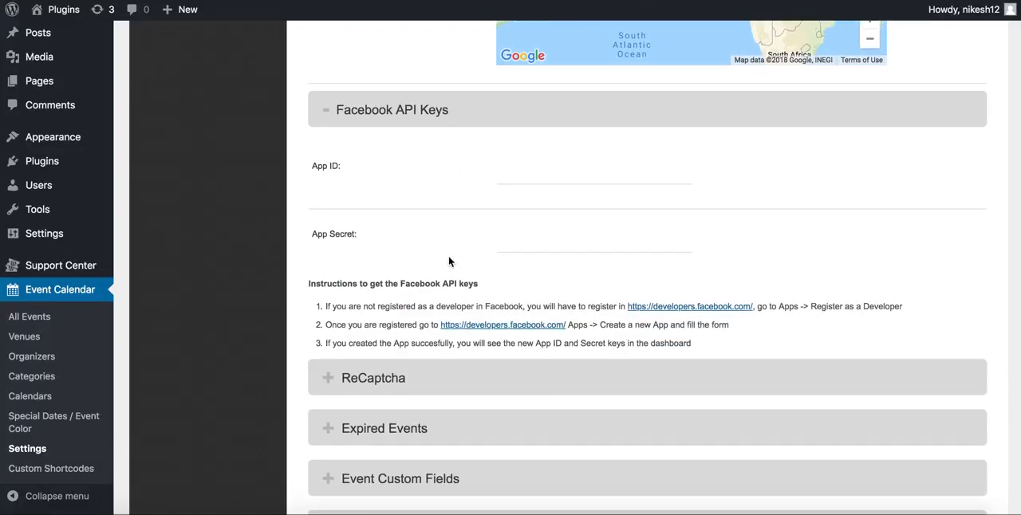
scroll(448, 260, "down", 3)
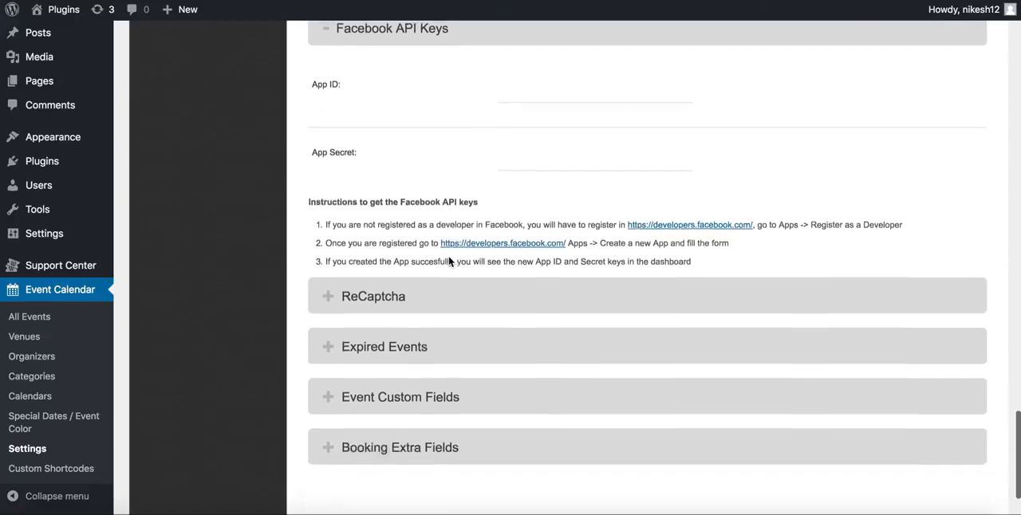
left_click(416, 263)
scroll(417, 264, "down", 5)
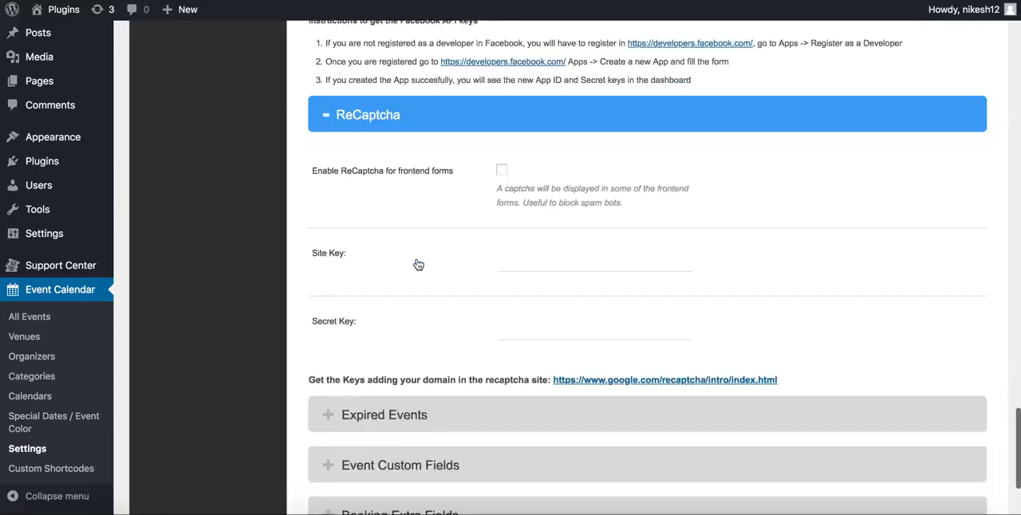
Expand the Expired Events section and review its automatic removal, event status, trash and expiry options
left_click(406, 328)
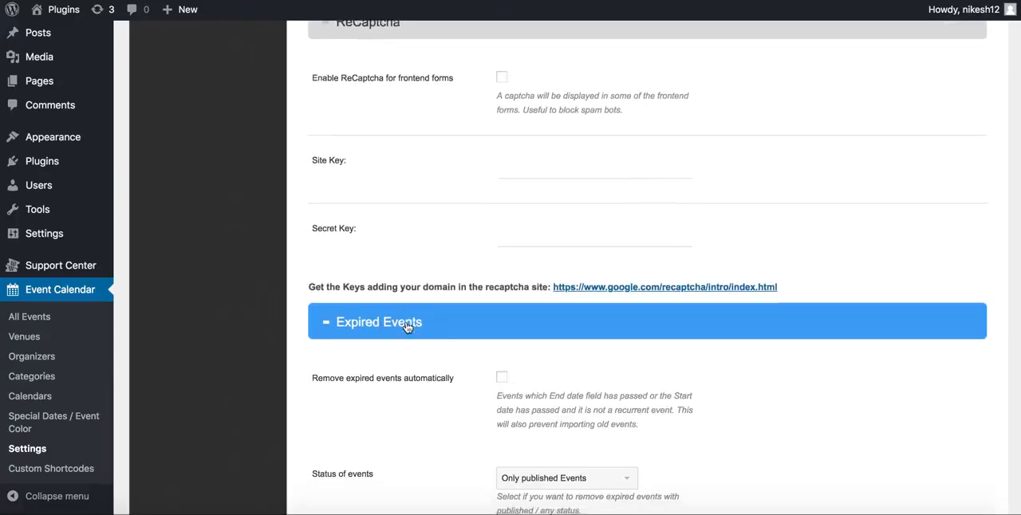
scroll(410, 327, "down", 3)
scroll(439, 337, "down", 5)
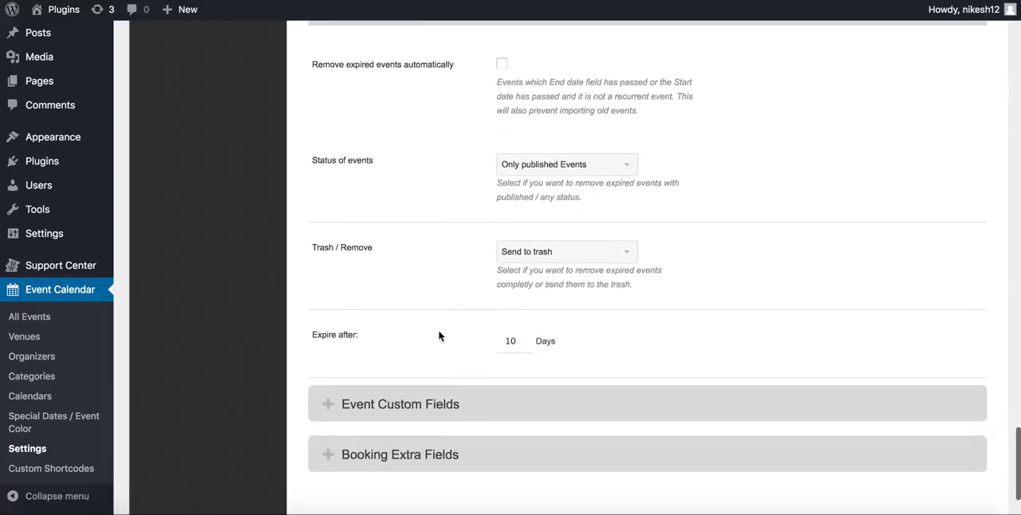
Expand the Event Custom Fields and Booking Extra Fields sections and review their field tables
left_click(439, 337)
scroll(437, 341, "down", 1)
scroll(437, 341, "down", 2)
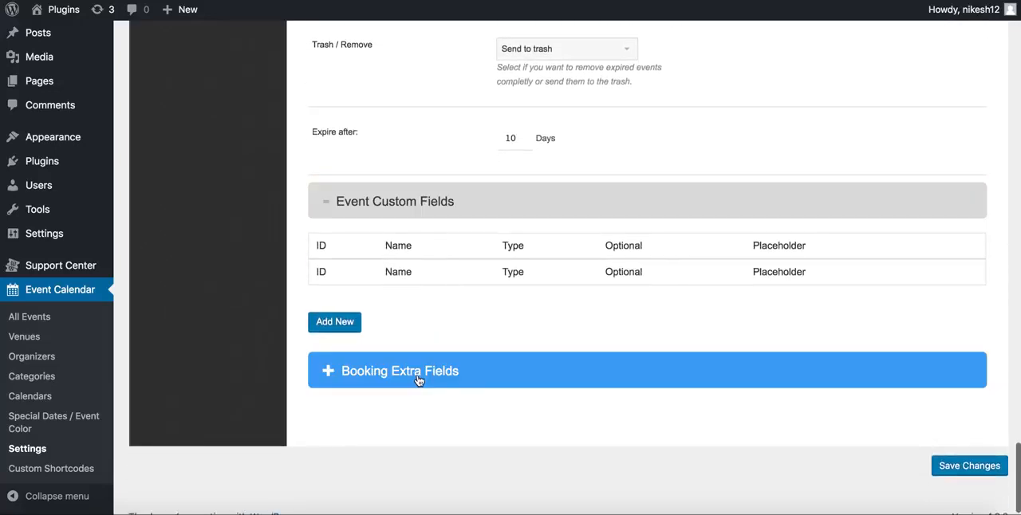
left_click(419, 378)
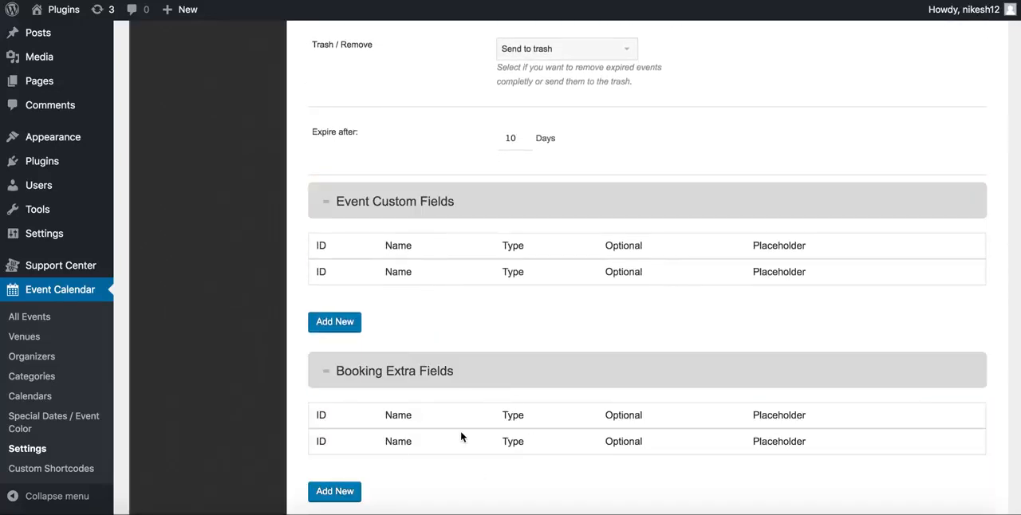
scroll(460, 437, "up", 1)
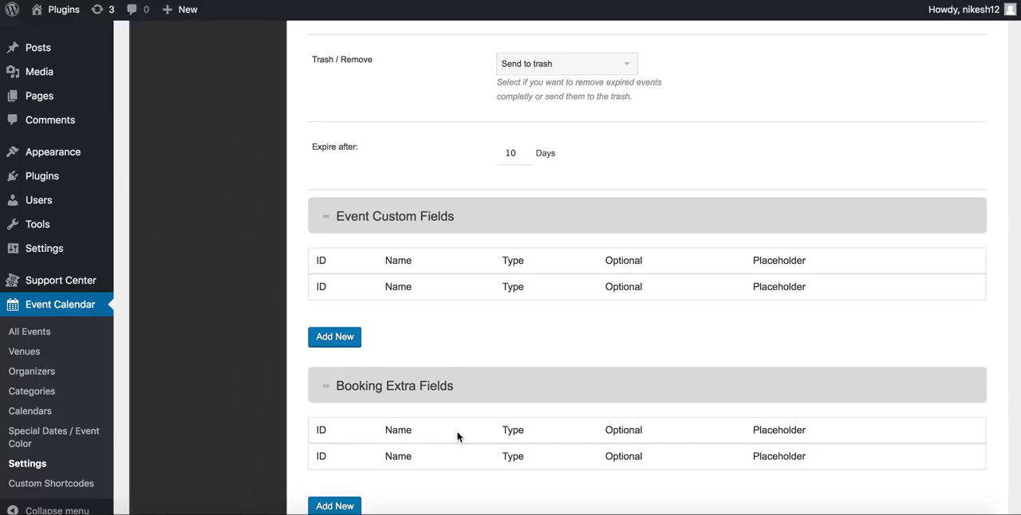
Open the Custom Shortcodes page and check the available layout and category choices without changing them
left_click(52, 485)
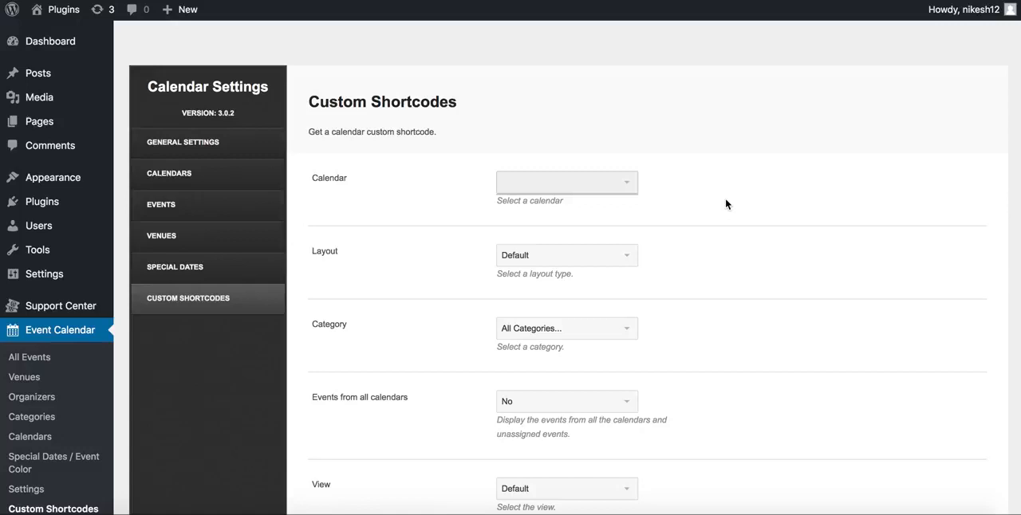
left_click(575, 263)
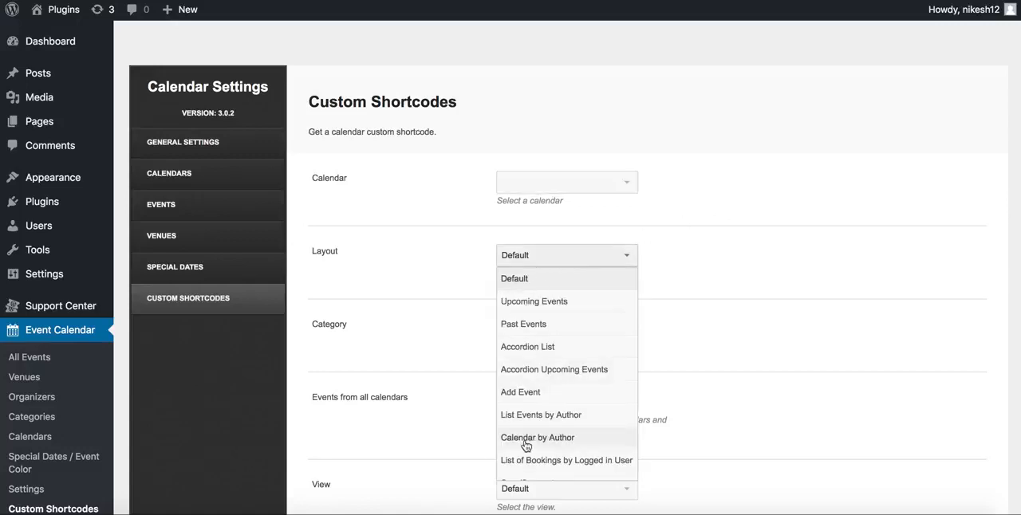
left_click(738, 235)
left_click(598, 258)
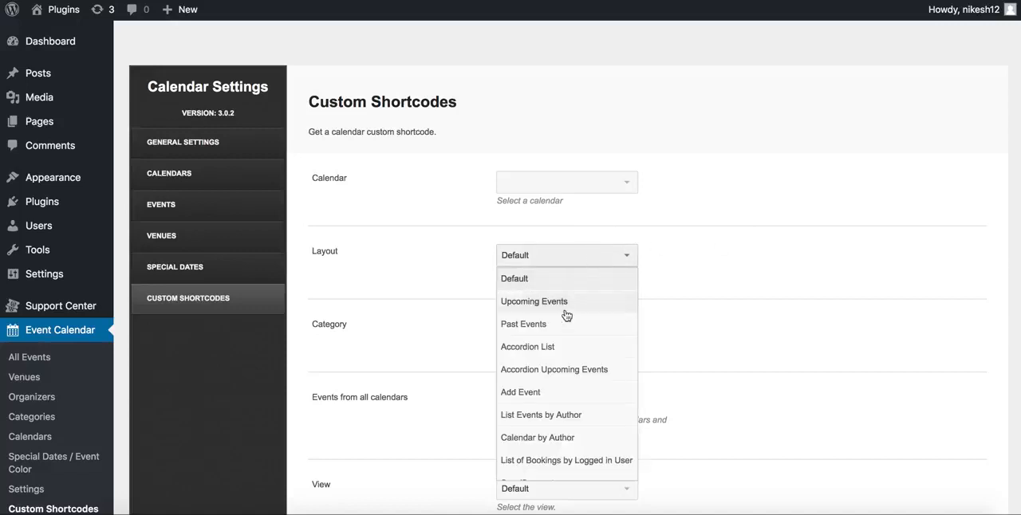
left_click(722, 316)
left_click(573, 338)
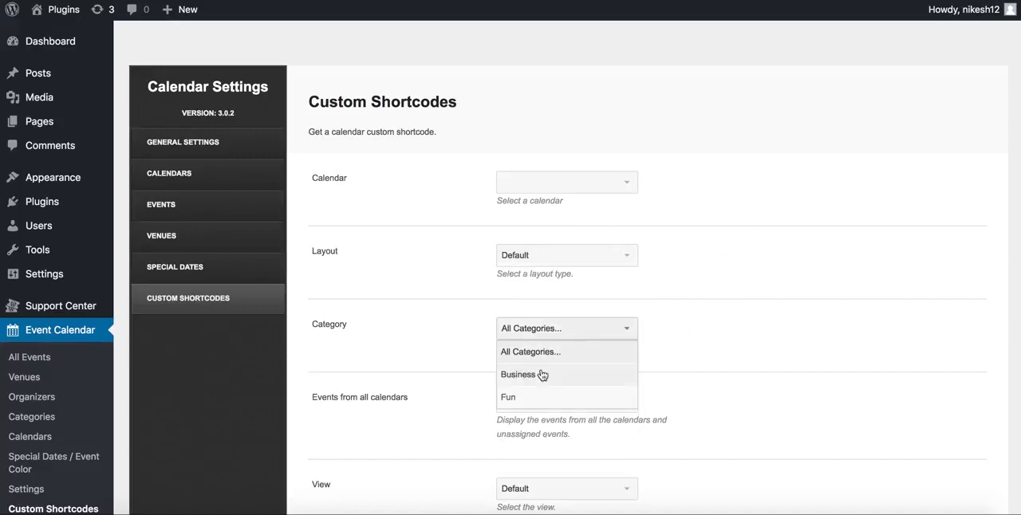
left_click(749, 380)
Check the choices for events from all calendars, view and skin color without changing them
scroll(604, 388, "down", 3)
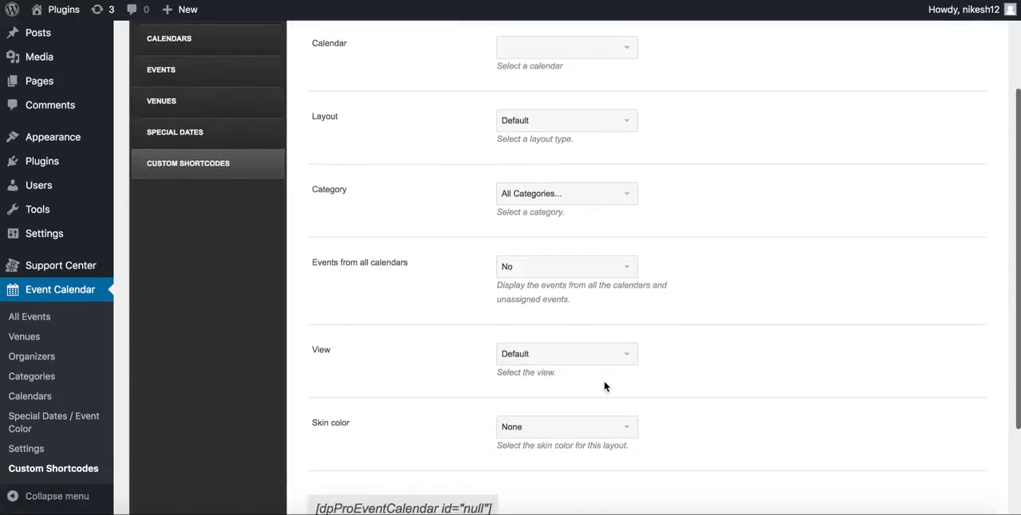
left_click(572, 275)
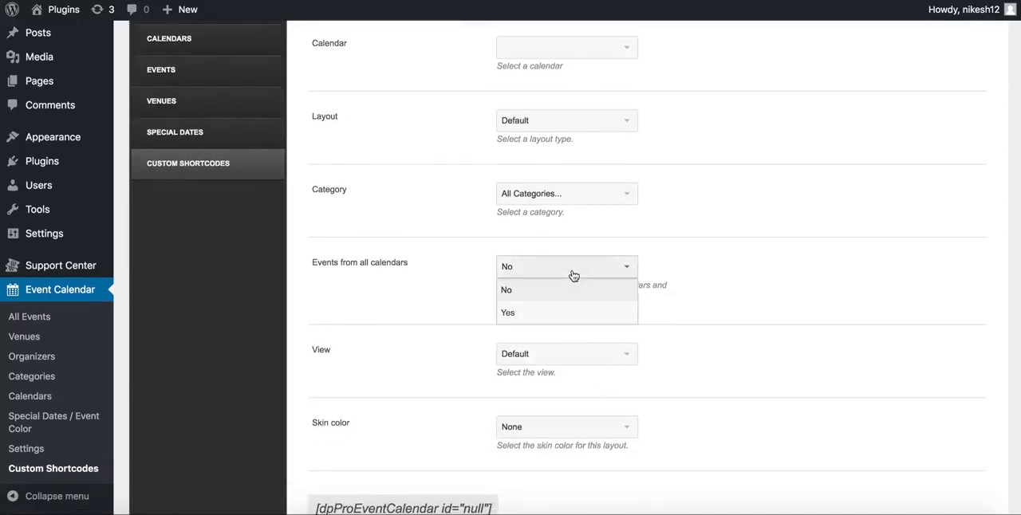
left_click(749, 328)
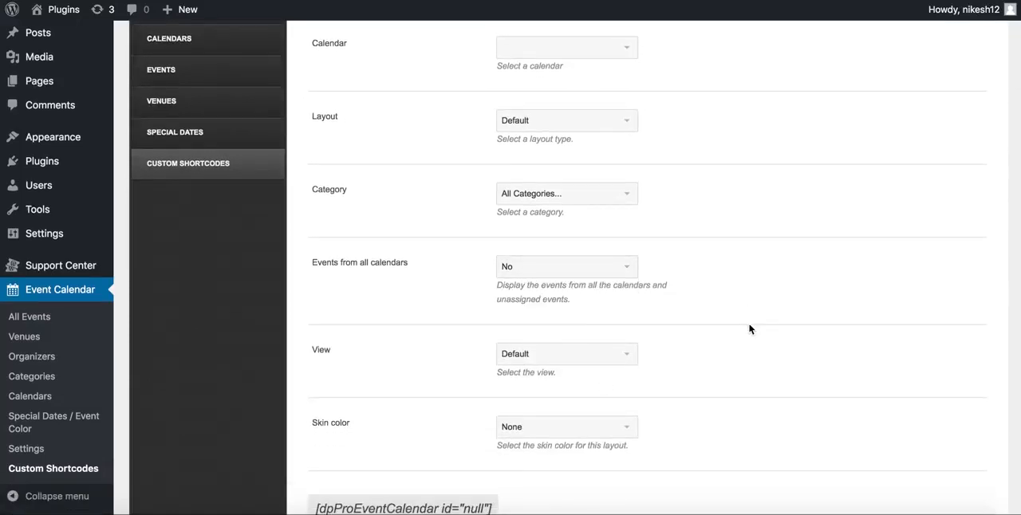
left_click(577, 356)
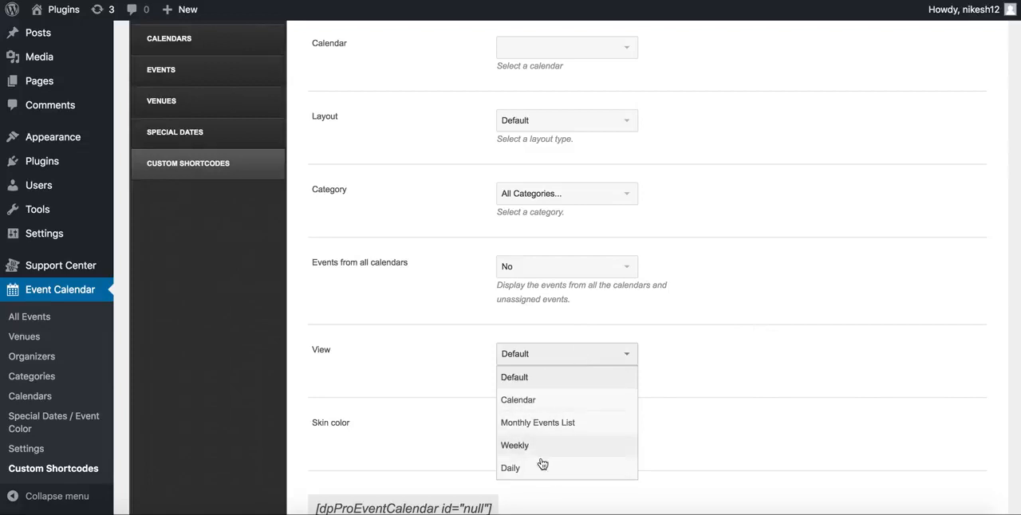
left_click(765, 325)
scroll(774, 326, "down", 3)
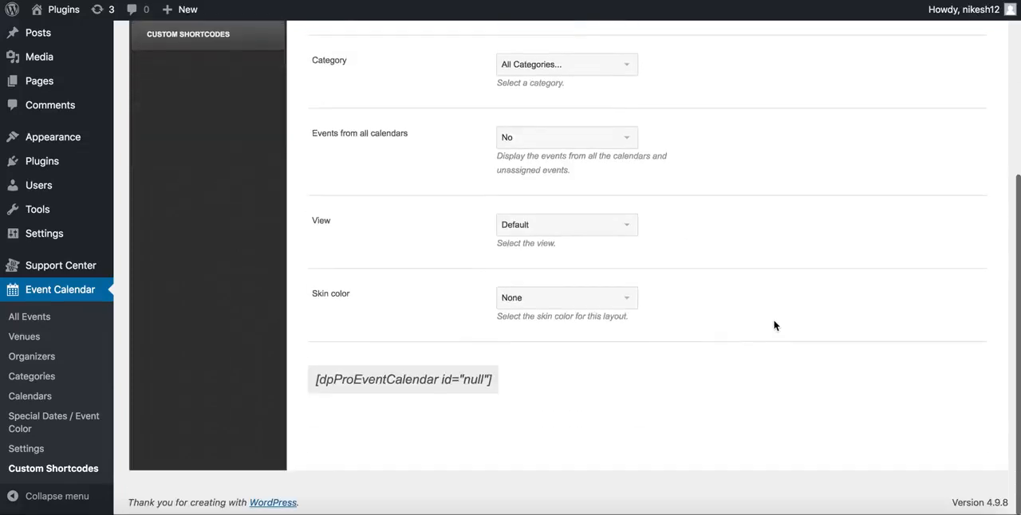
left_click(592, 303)
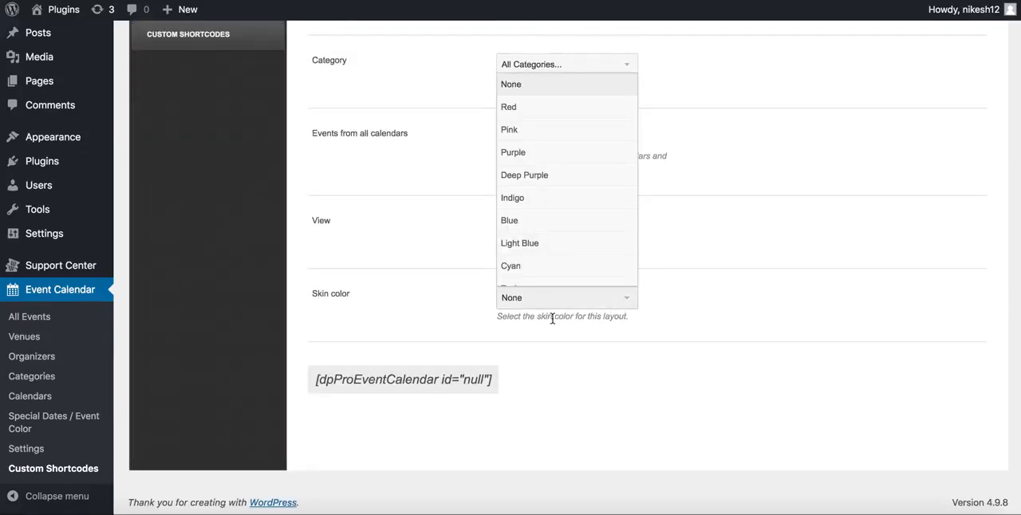
left_click(754, 279)
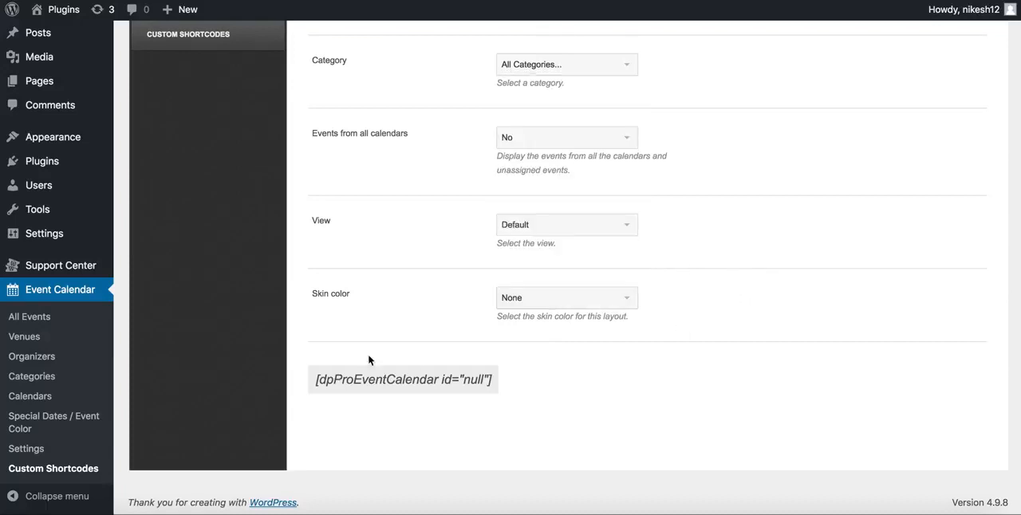
Set the shortcode's skin color to Cyan and highlight the generated shortcode text to inspect it
left_click_drag(315, 379, 494, 386)
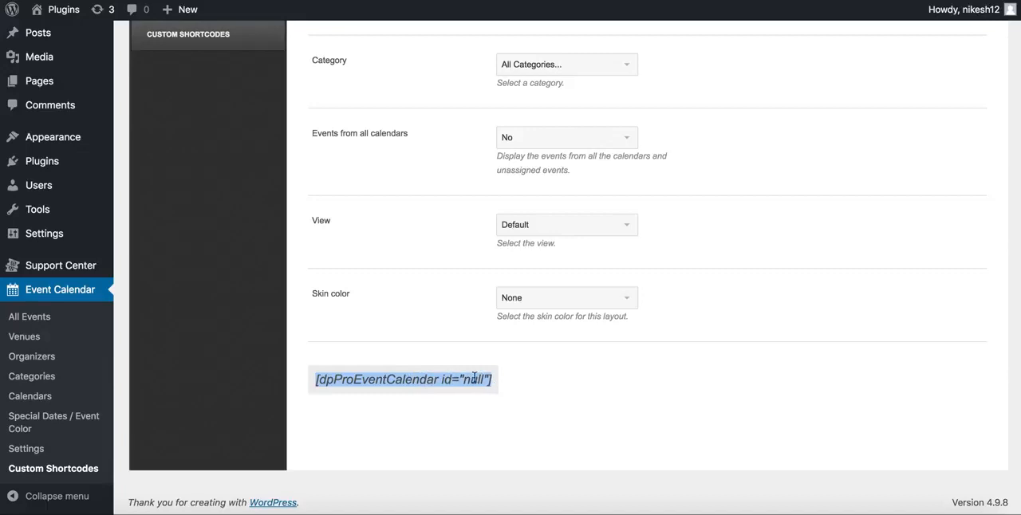
left_click(574, 298)
left_click(565, 264)
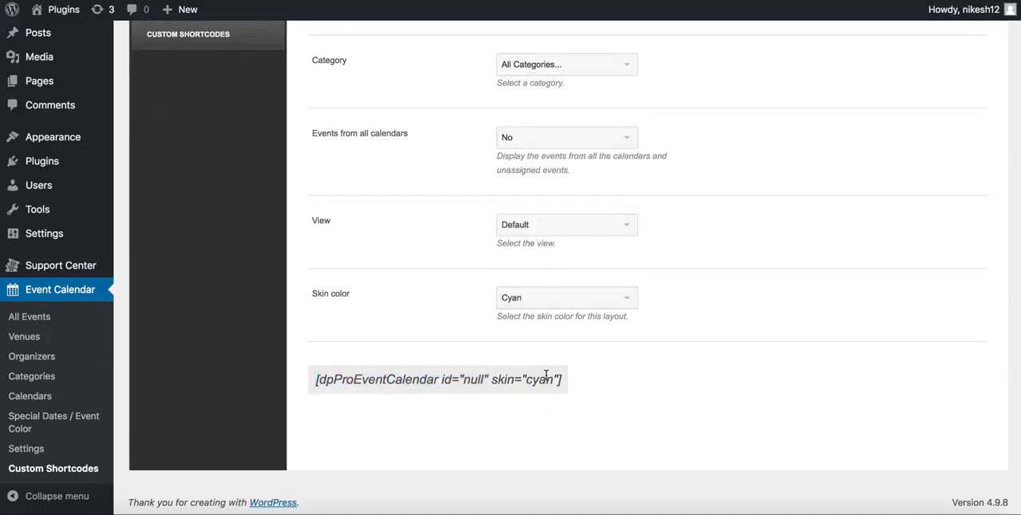
left_click_drag(315, 380, 580, 390)
left_click(581, 391)
scroll(580, 390, "up", 5)
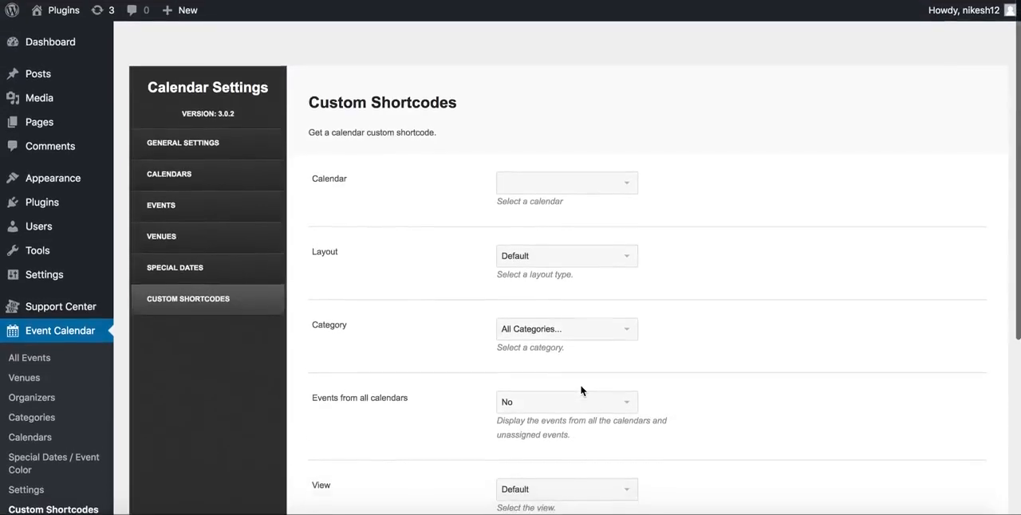